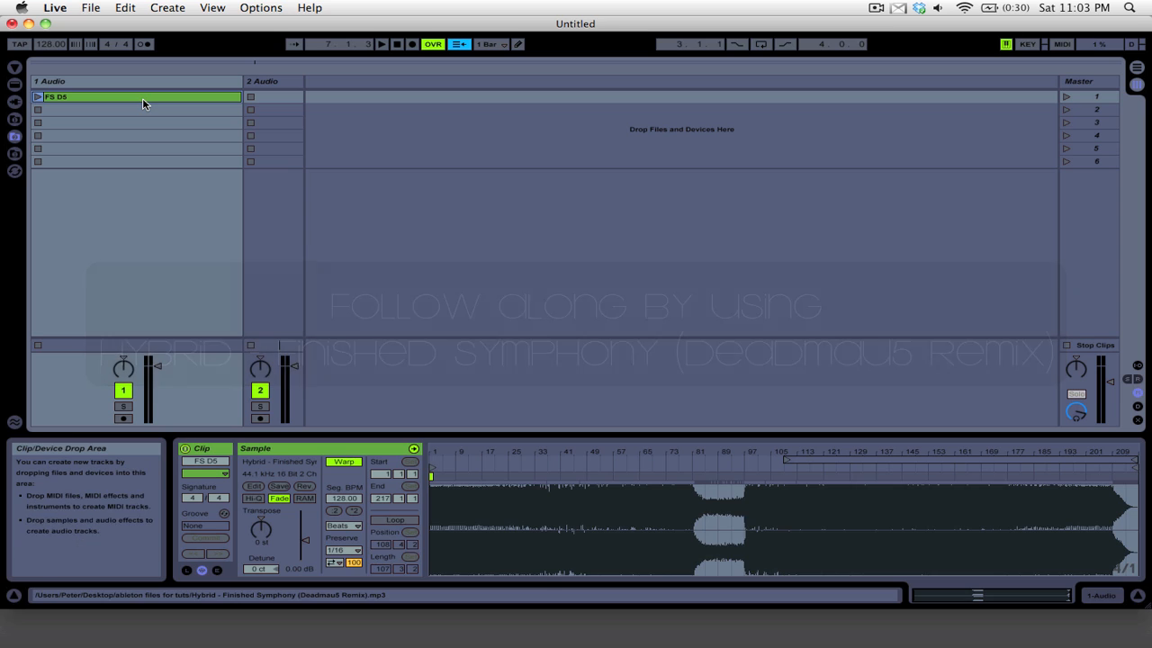
# - Rename the FS D5 clip as Intro
pyautogui.press('super+r')
pyautogui.write('Intro')
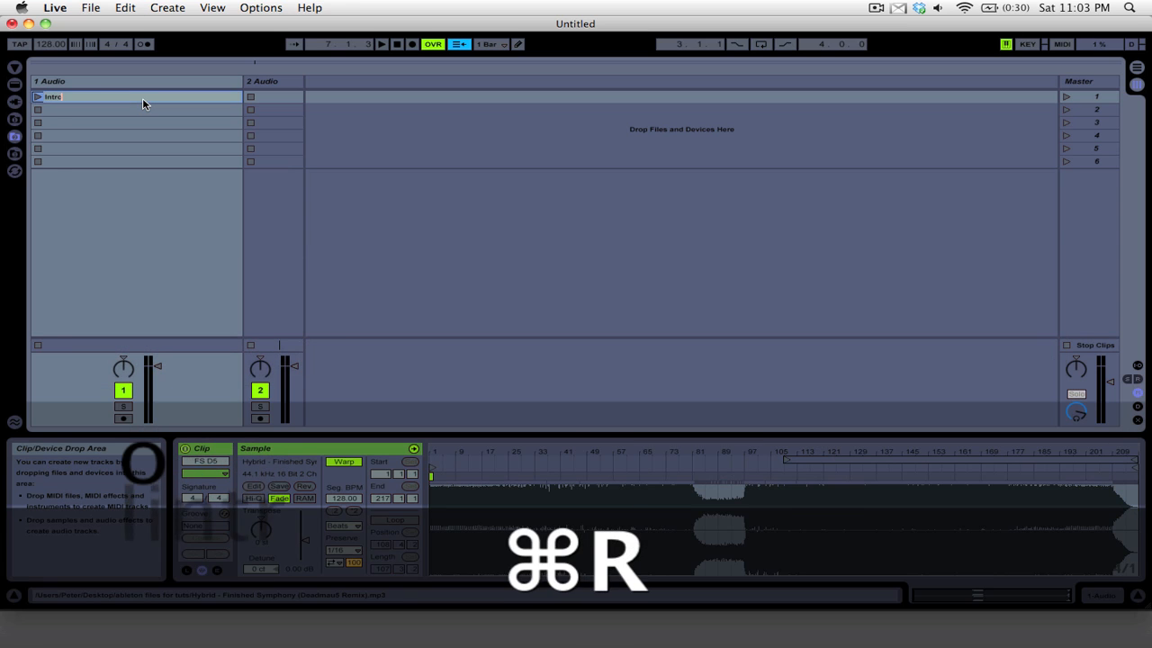
pyautogui.press('Return')
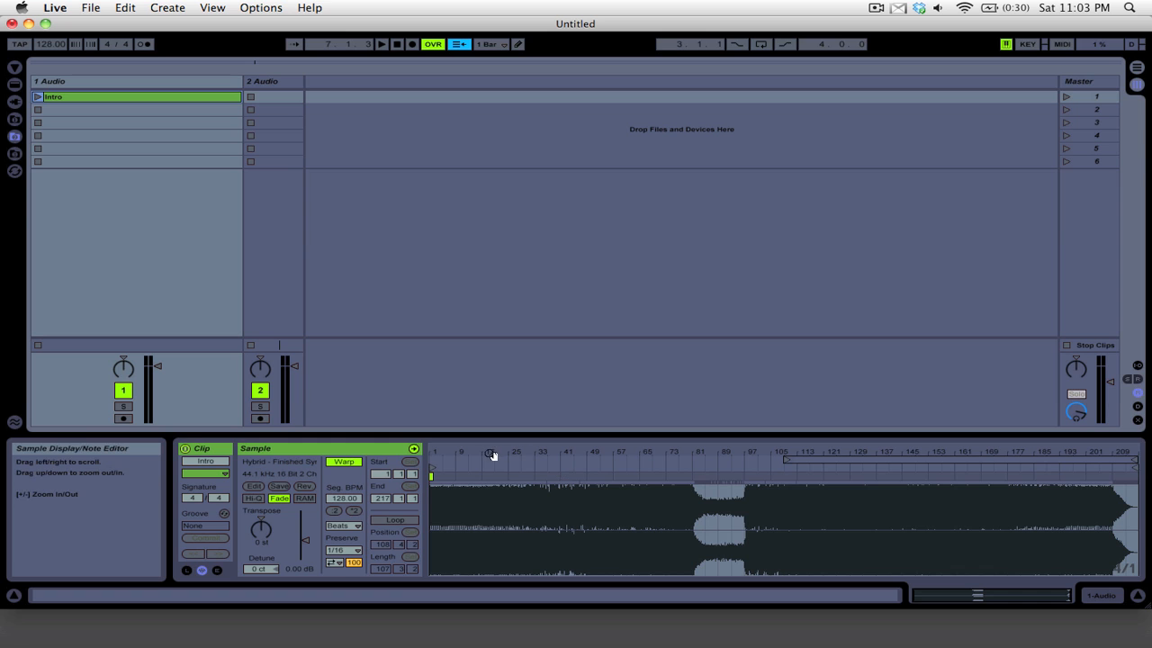
# - Audition the opening section of the Intro clip and set the clip's end marker to bar 33
pyautogui.moveTo(492, 453); pyautogui.dragTo(695, 514)
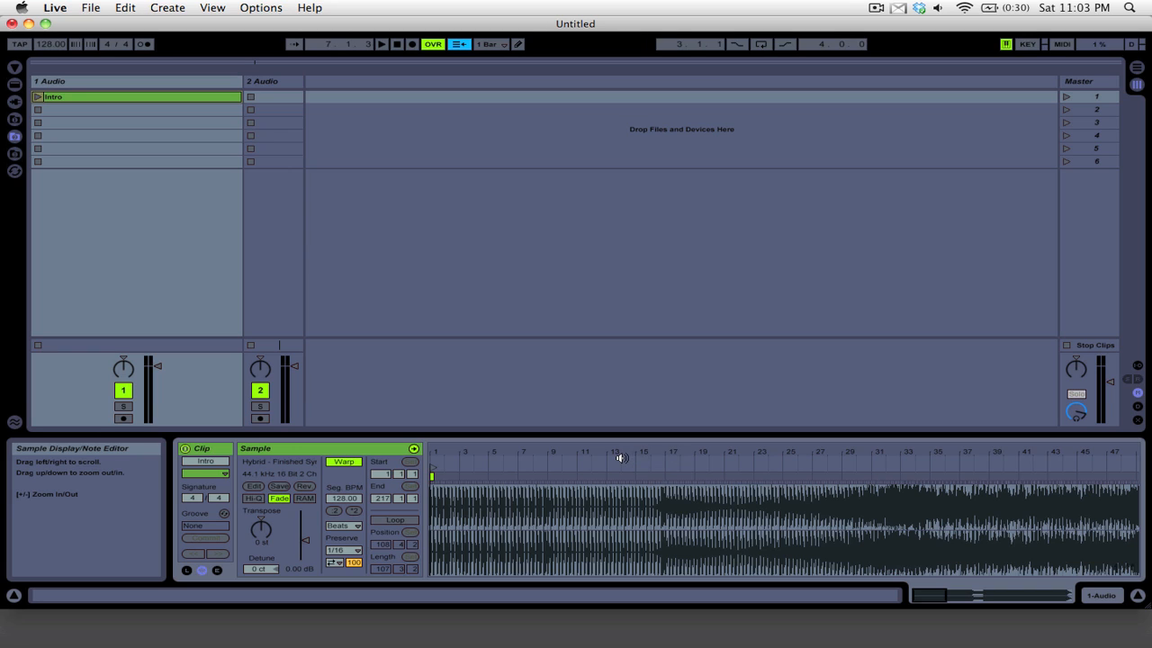
pyautogui.press('space')
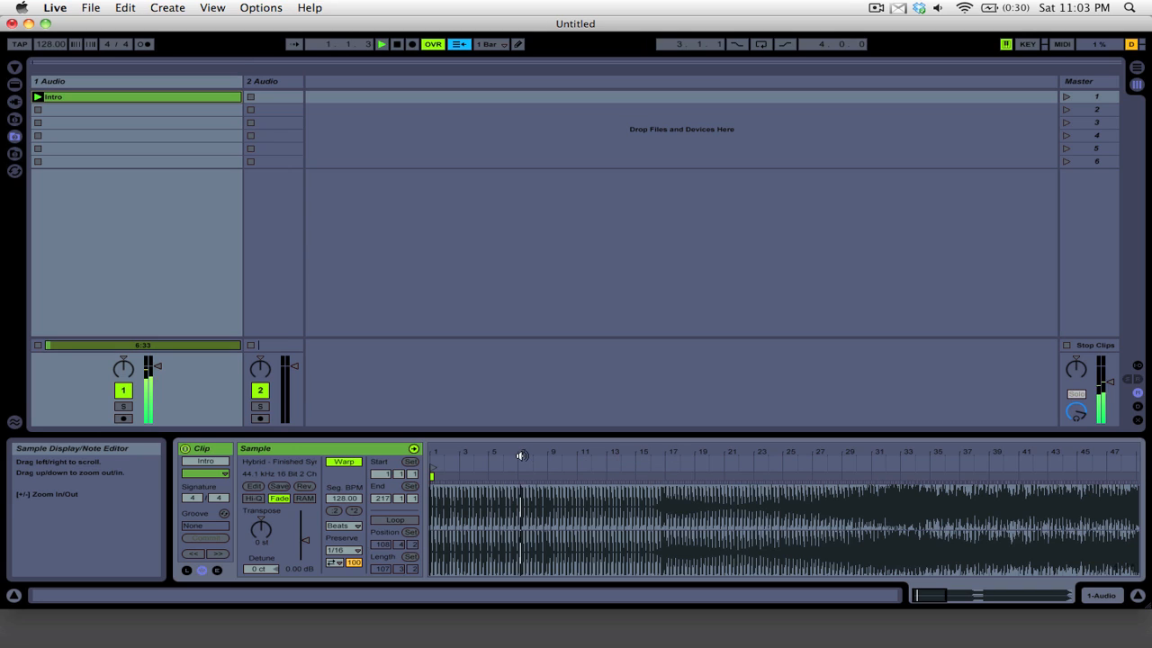
pyautogui.click(651, 459)
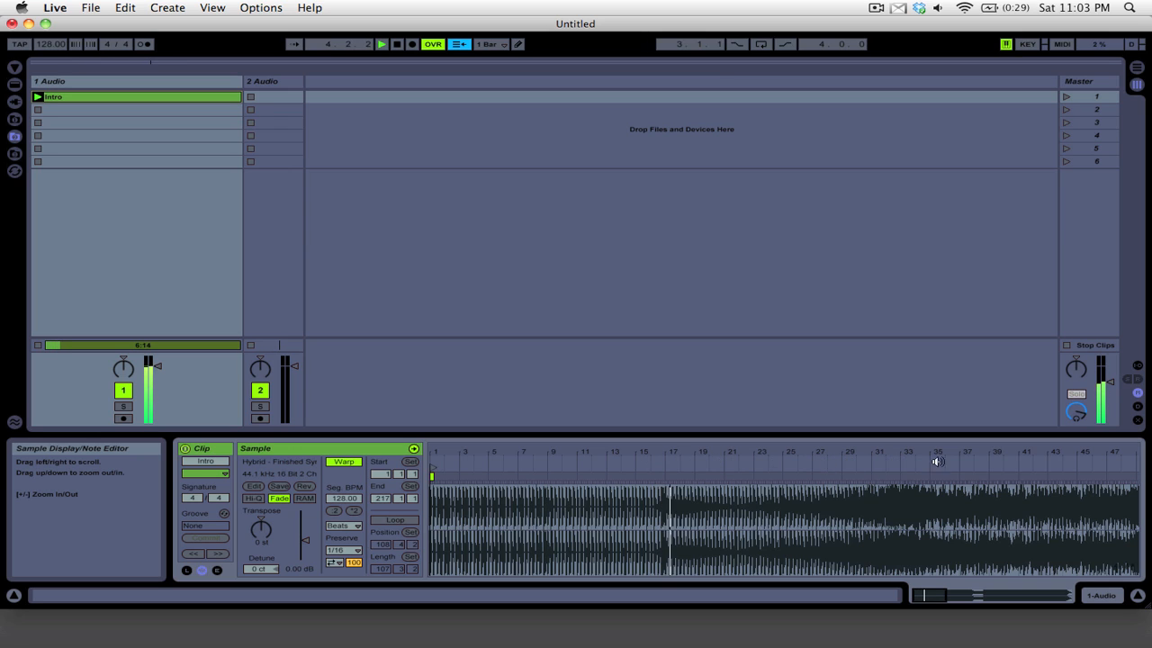
pyautogui.click(884, 464)
pyautogui.press('space')
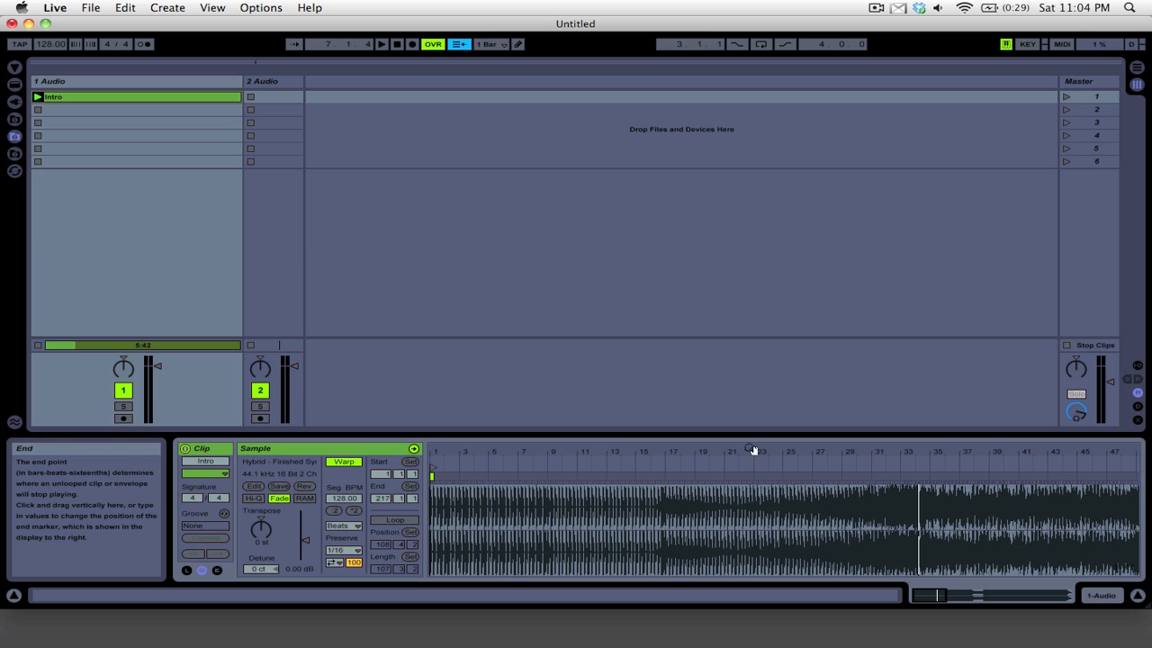
pyautogui.moveTo(731, 453); pyautogui.dragTo(499, 452)
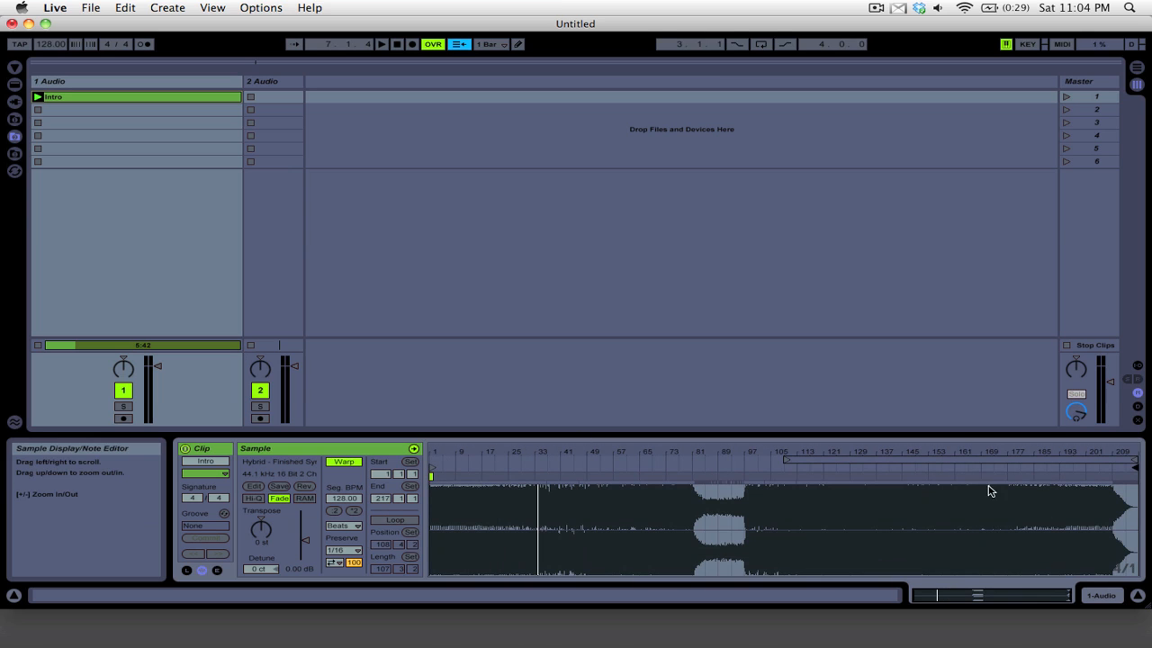
pyautogui.moveTo(1133, 468)
pyautogui.mouseDown()
pyautogui.moveTo(643, 469)
pyautogui.moveTo(534, 485)
pyautogui.mouseUp()
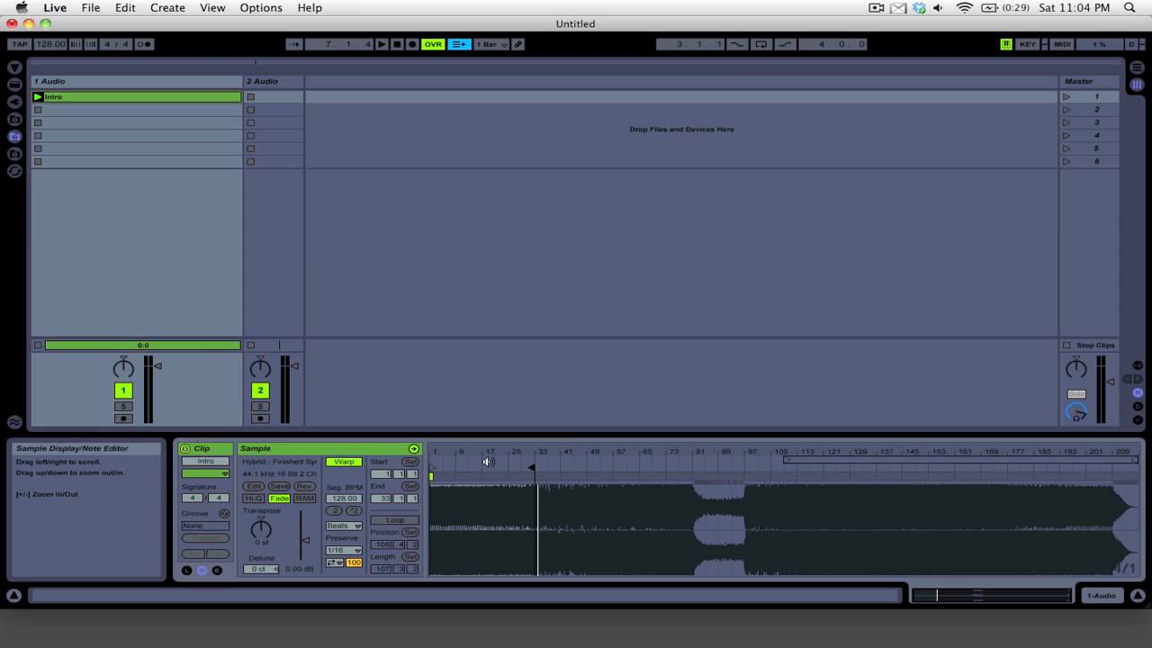
pyautogui.moveTo(532, 460); pyautogui.dragTo(495, 480)
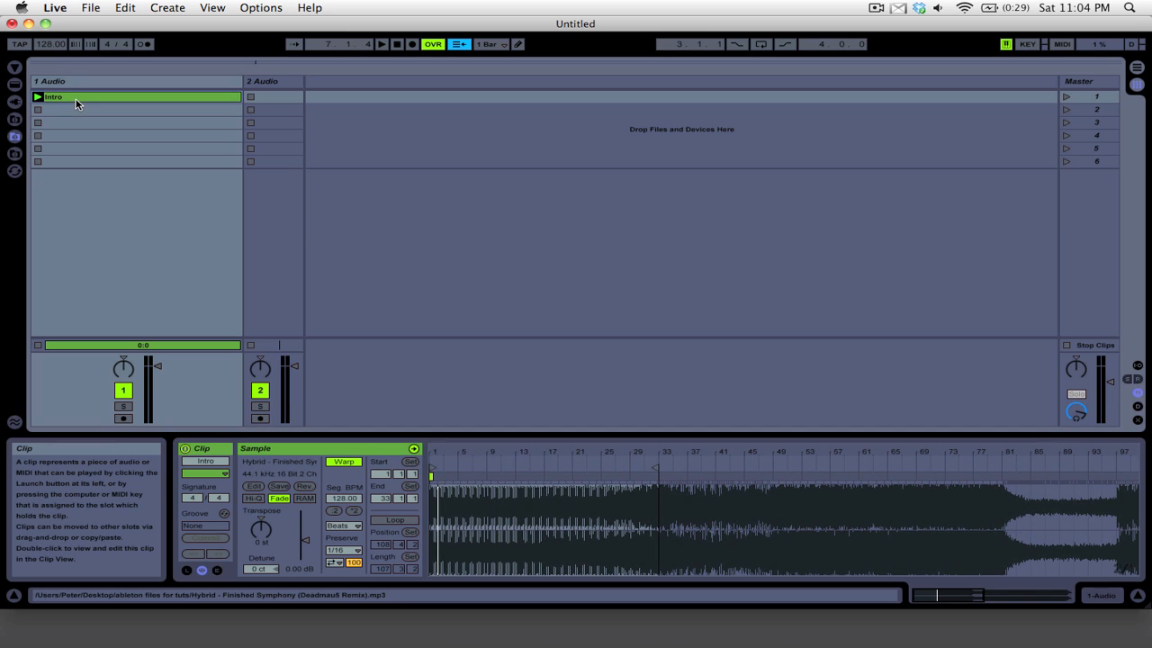
# - Extend the Intro clip's name to Intro 32
pyautogui.press('super+r')
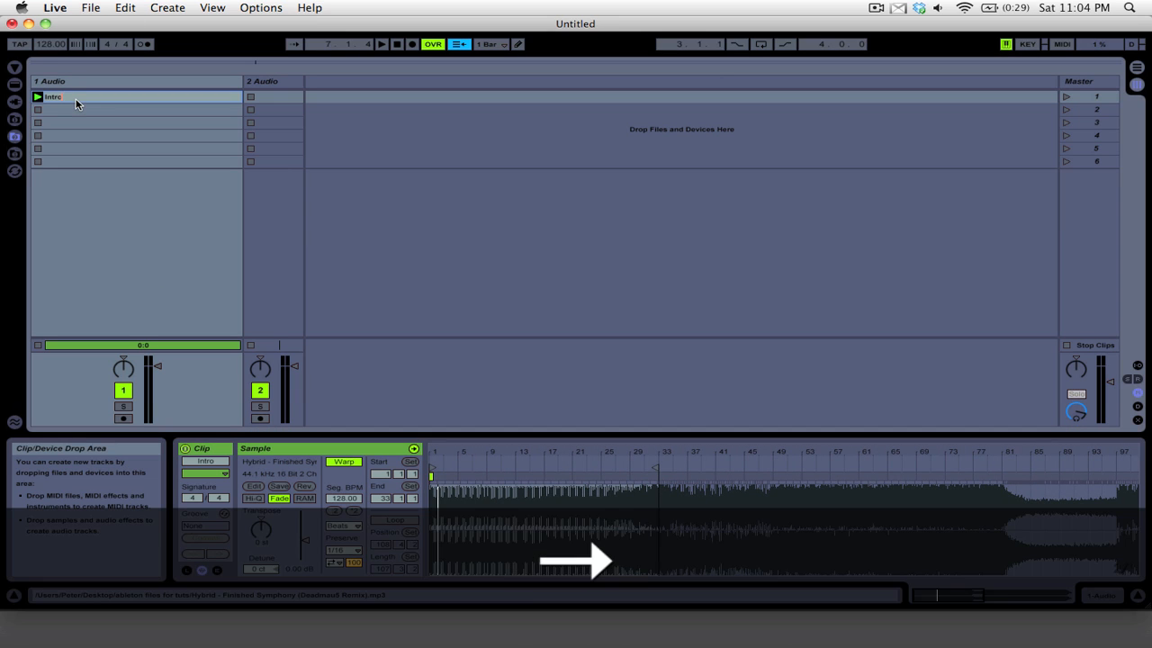
pyautogui.write('32')
pyautogui.press('Return')
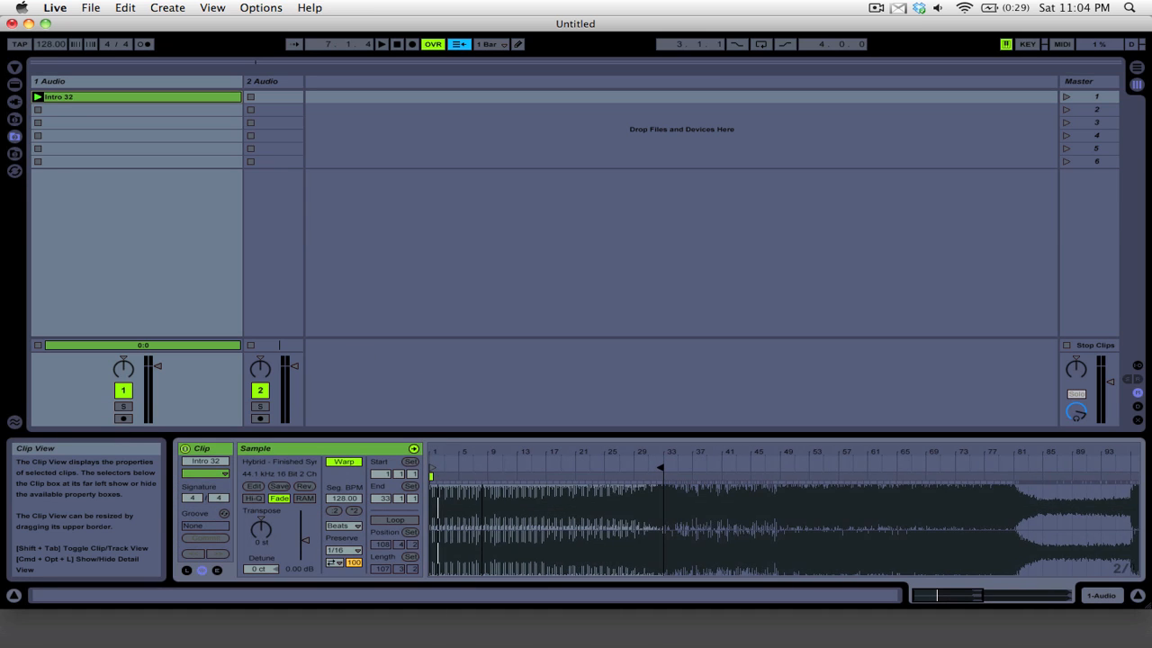
# - Show the Intro 32 clip's launch settings and set its follow action to Next after 32 bars
pyautogui.moveTo(660, 465); pyautogui.dragTo(508, 453)
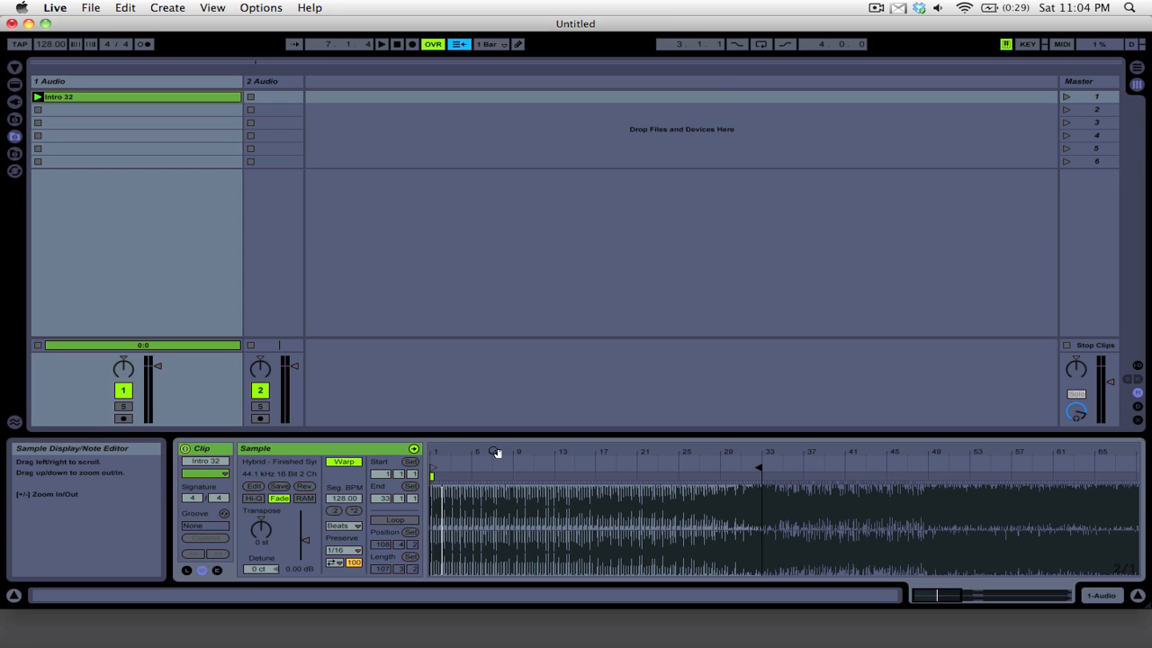
pyautogui.click(187, 570)
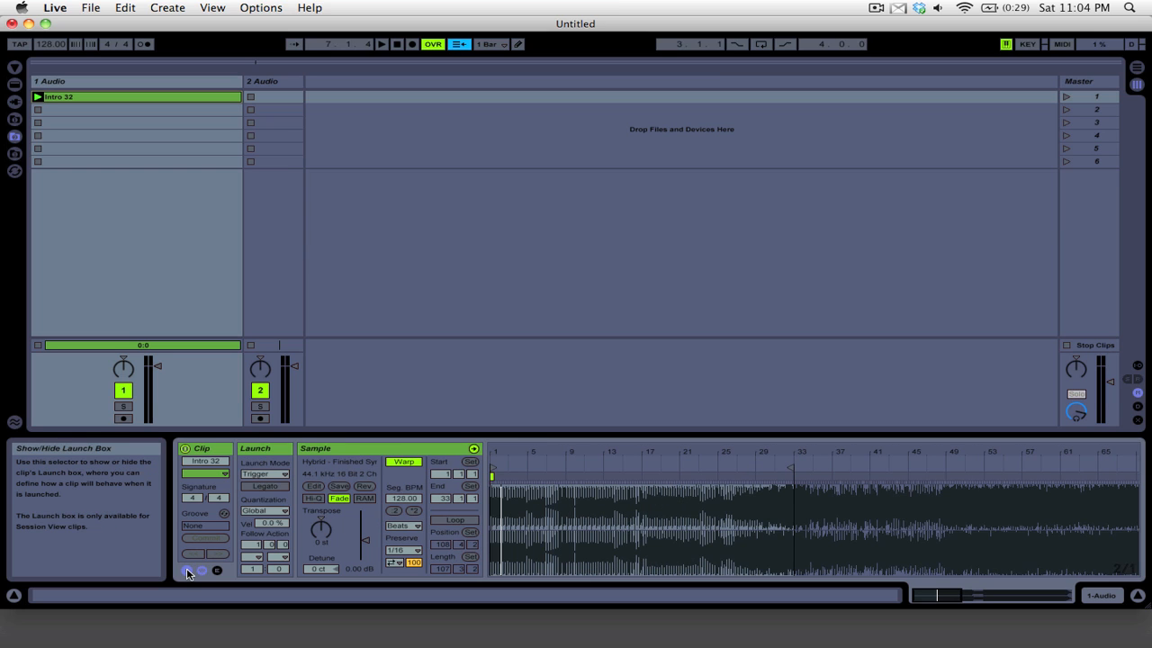
pyautogui.click(256, 547)
pyautogui.write('32')
pyautogui.press('Return')
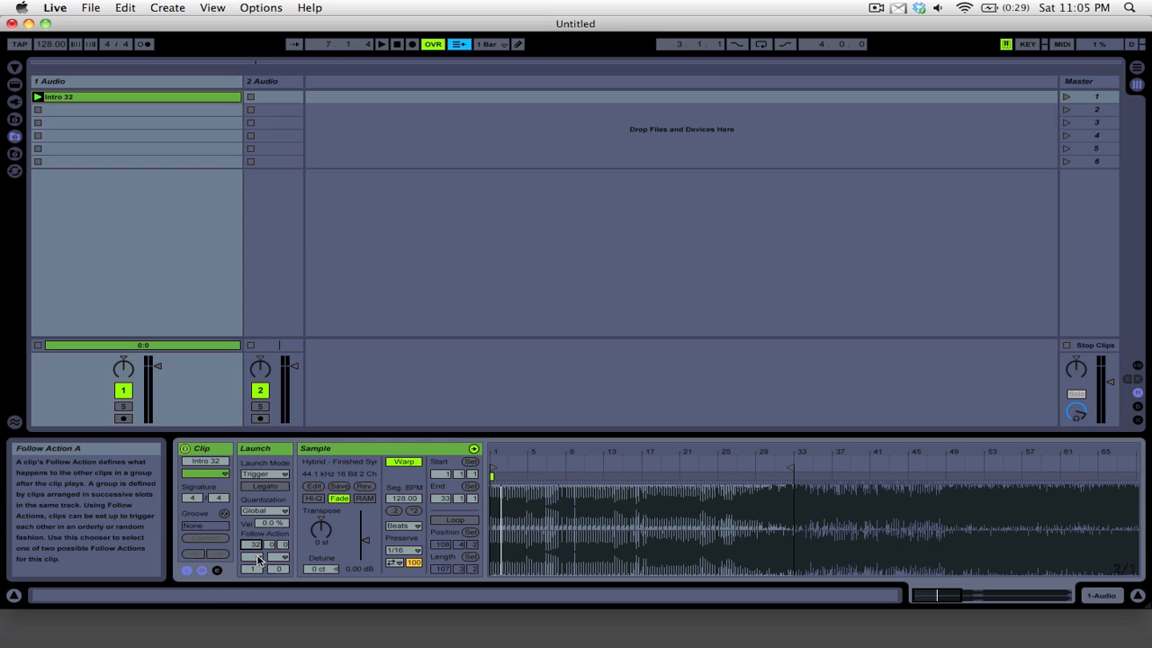
pyautogui.click(257, 557)
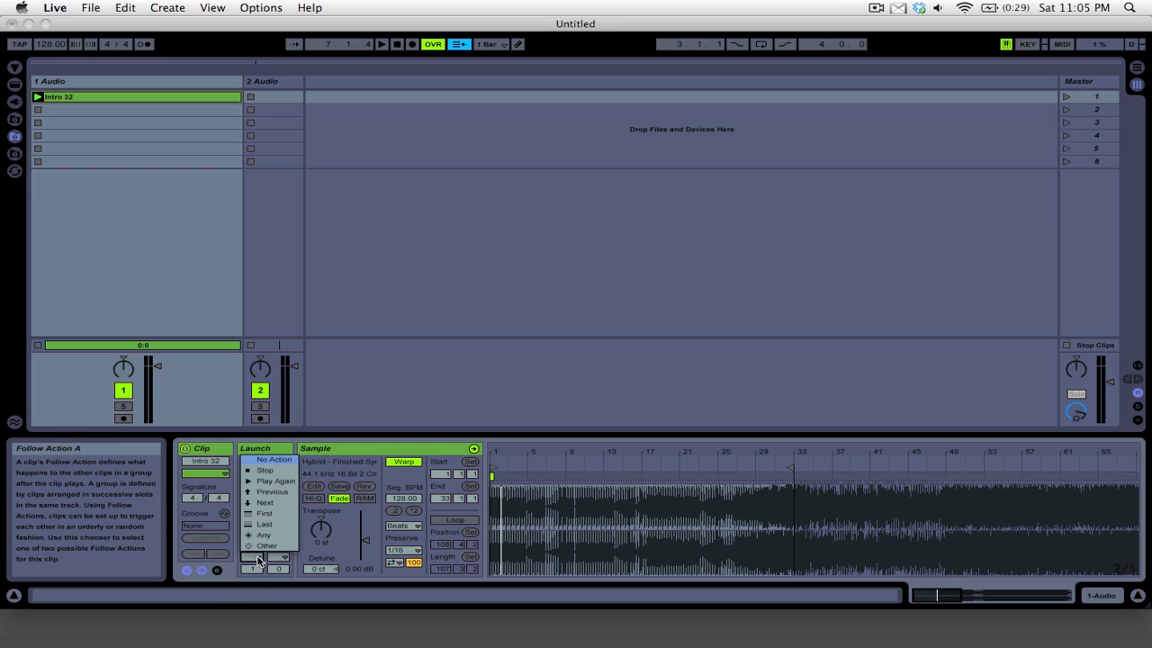
pyautogui.click(264, 502)
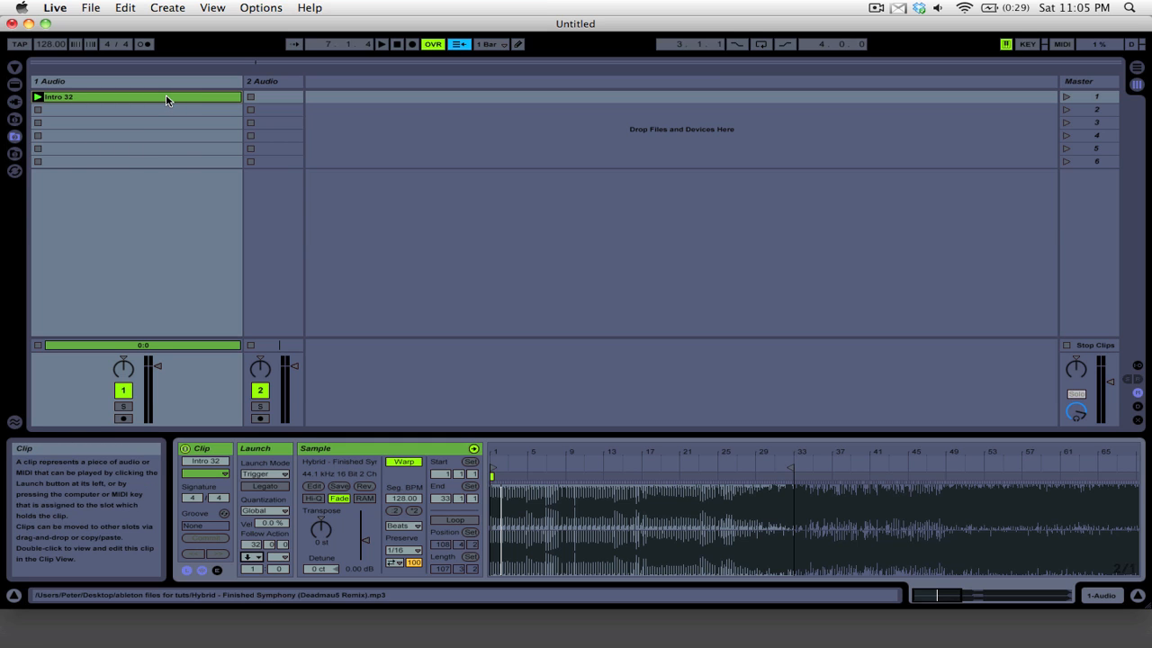
# - Duplicate the Intro 32 clip into the second slot and set the copy to run from bar 33 to bar 129
pyautogui.moveTo(166, 94); pyautogui.dragTo(166, 110)
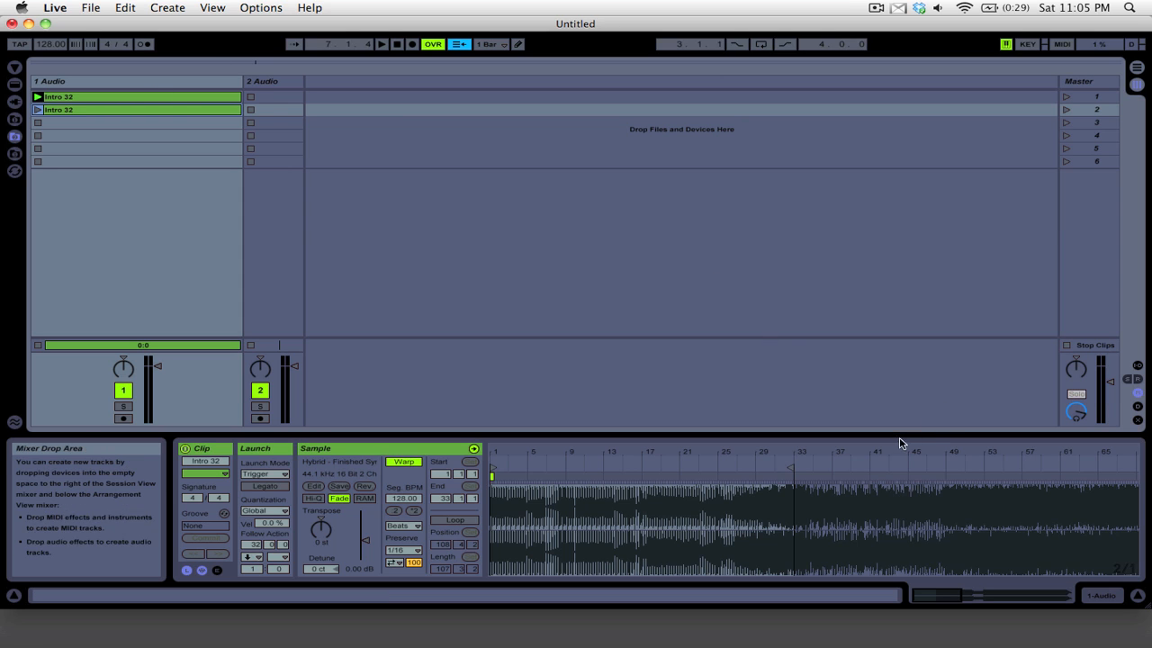
pyautogui.moveTo(928, 457)
pyautogui.mouseDown()
pyautogui.moveTo(639, 457)
pyautogui.moveTo(900, 468)
pyautogui.mouseUp()
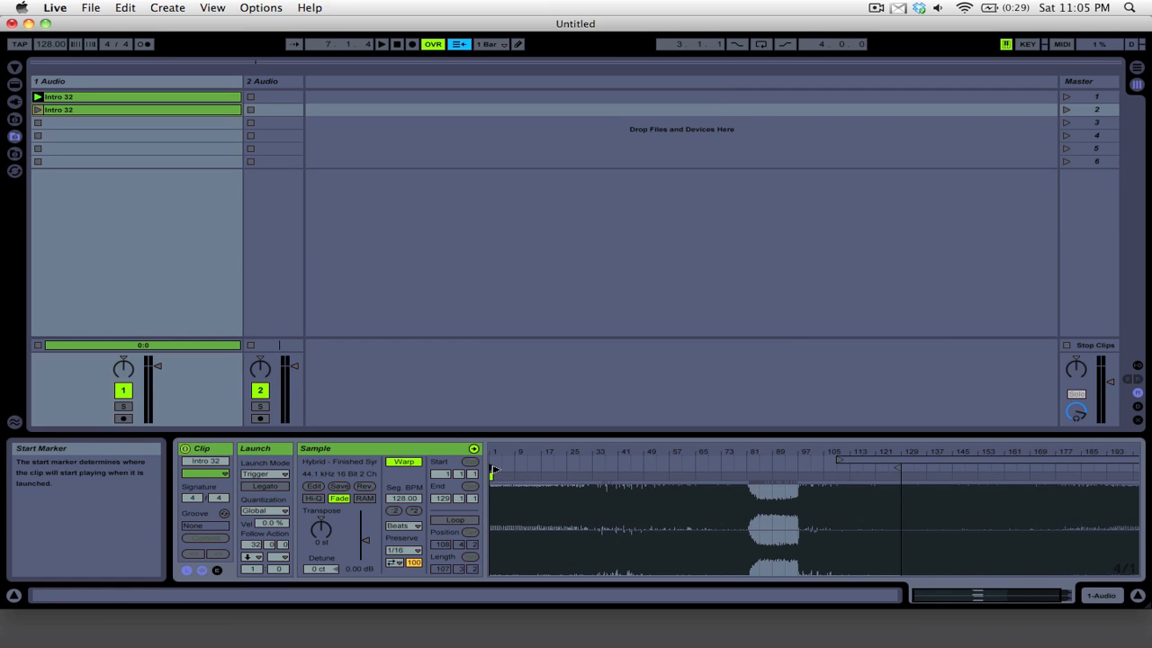
pyautogui.moveTo(493, 470)
pyautogui.mouseDown()
pyautogui.moveTo(618, 459)
pyautogui.moveTo(627, 545)
pyautogui.mouseUp()
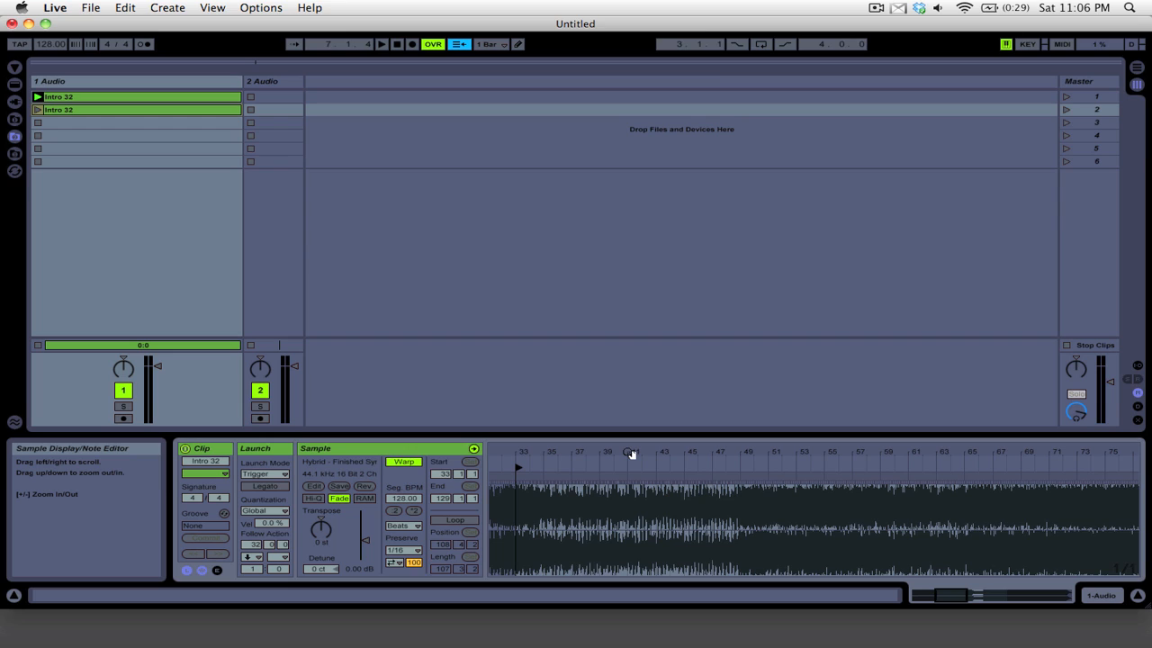
# - Audition the second clip's section from about bar 35 and set the clip's end to bar 49
pyautogui.click(546, 469)
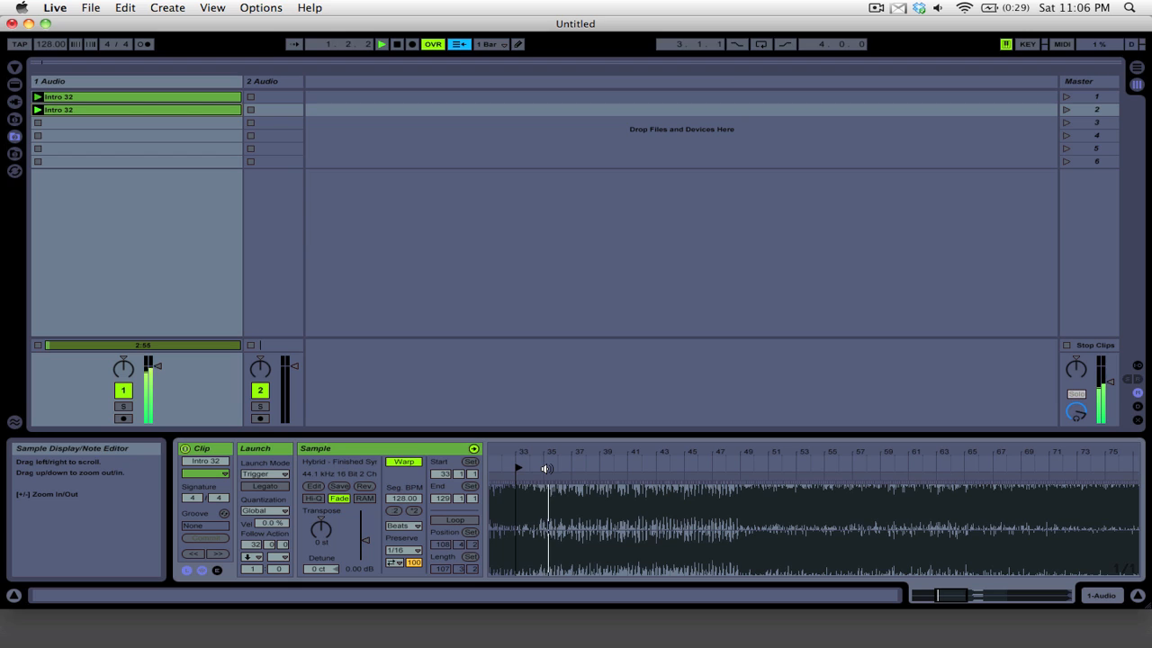
pyautogui.click(710, 463)
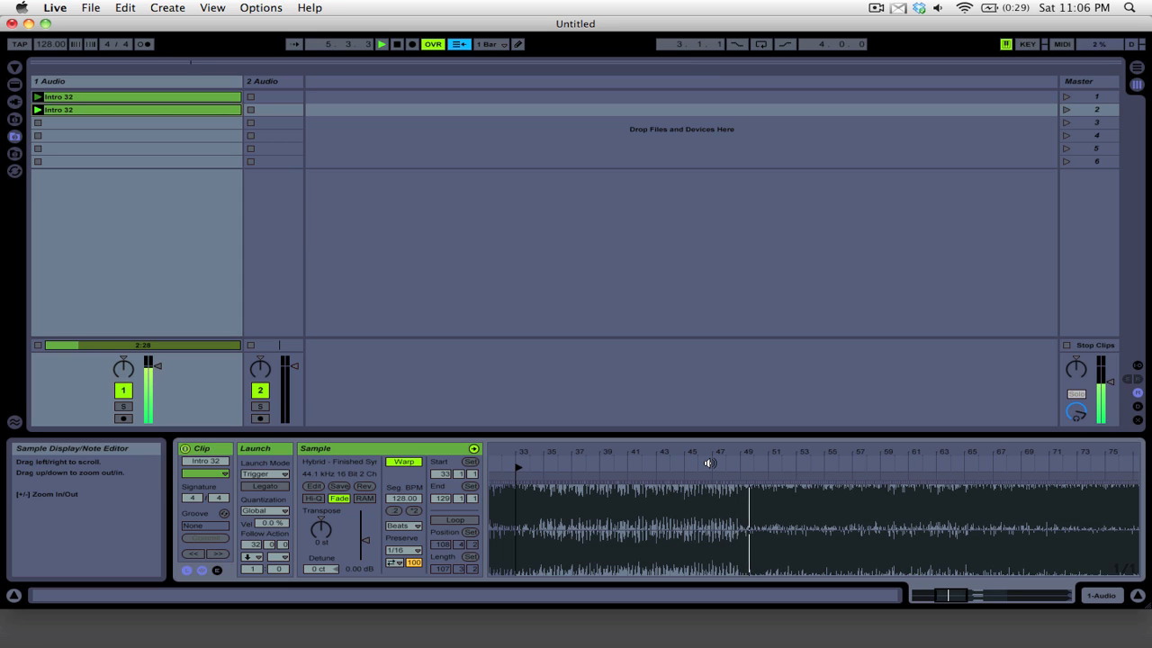
pyautogui.press('space')
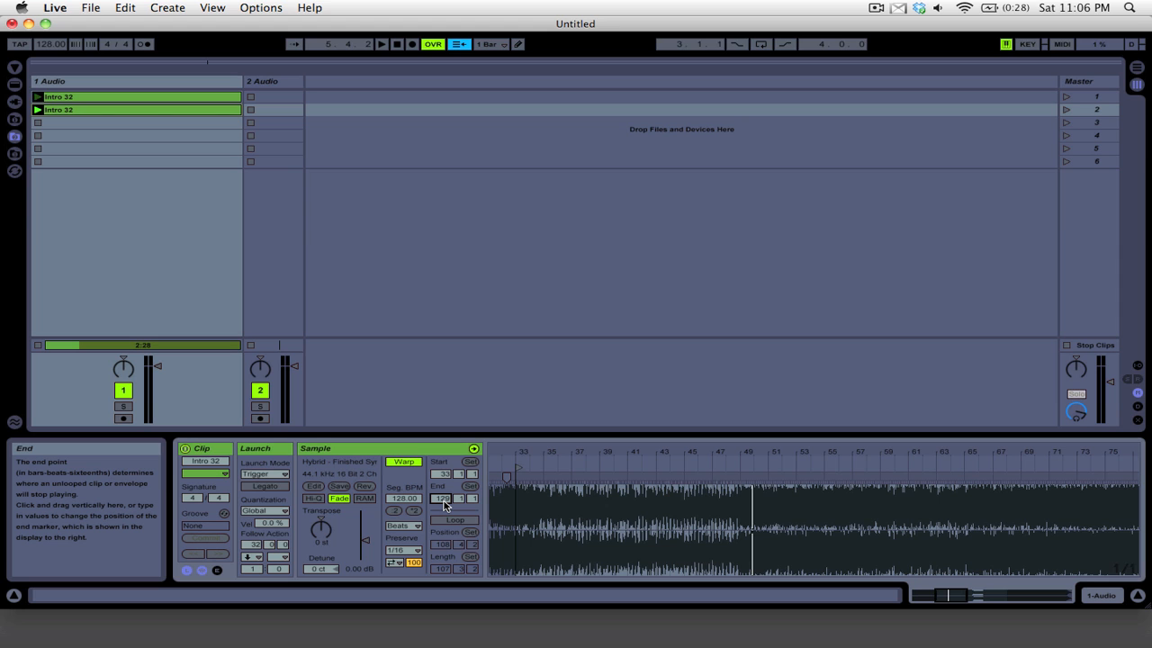
pyautogui.click(443, 500)
pyautogui.write('49')
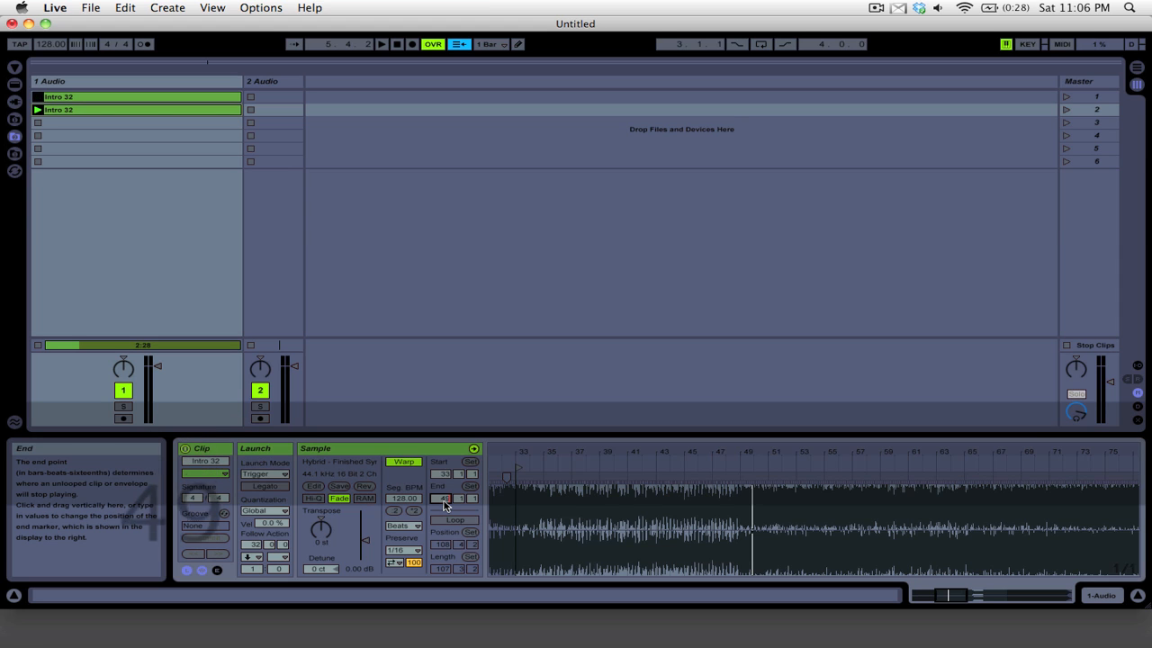
pyautogui.press('Return')
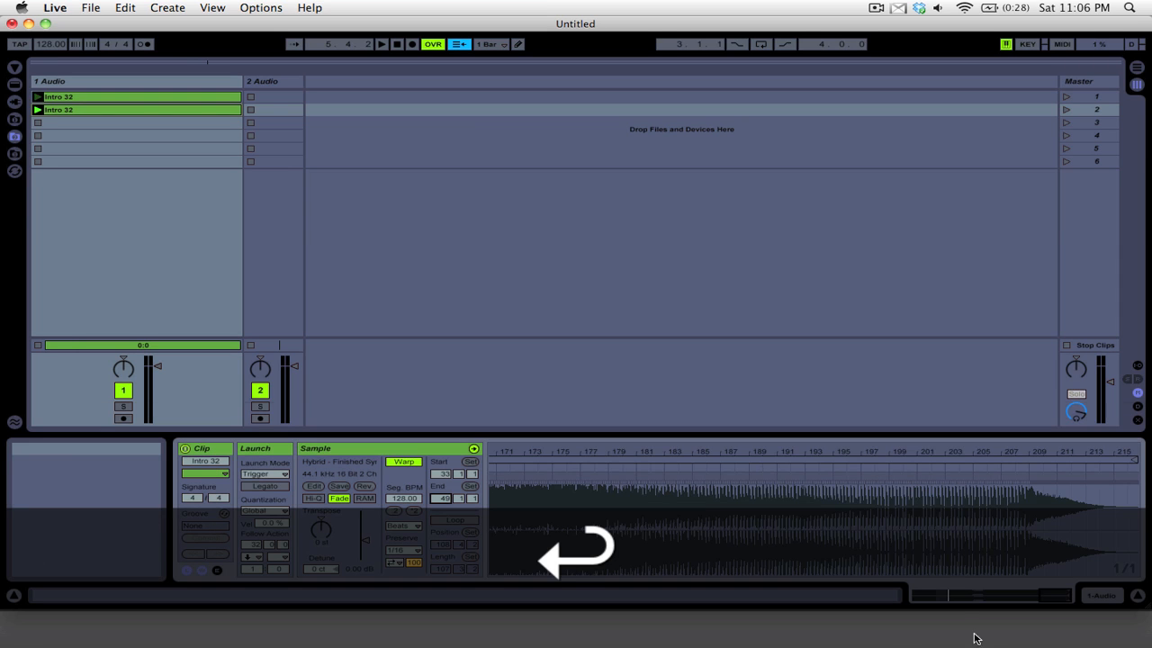
pyautogui.click(945, 594)
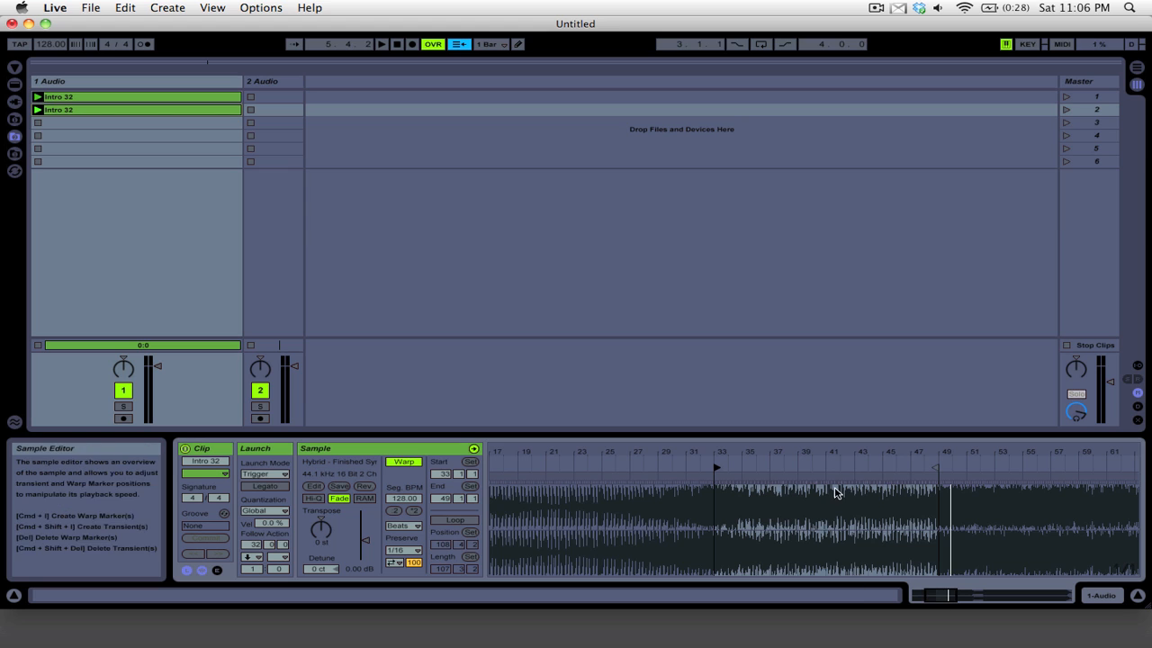
pyautogui.moveTo(846, 453); pyautogui.dragTo(846, 469)
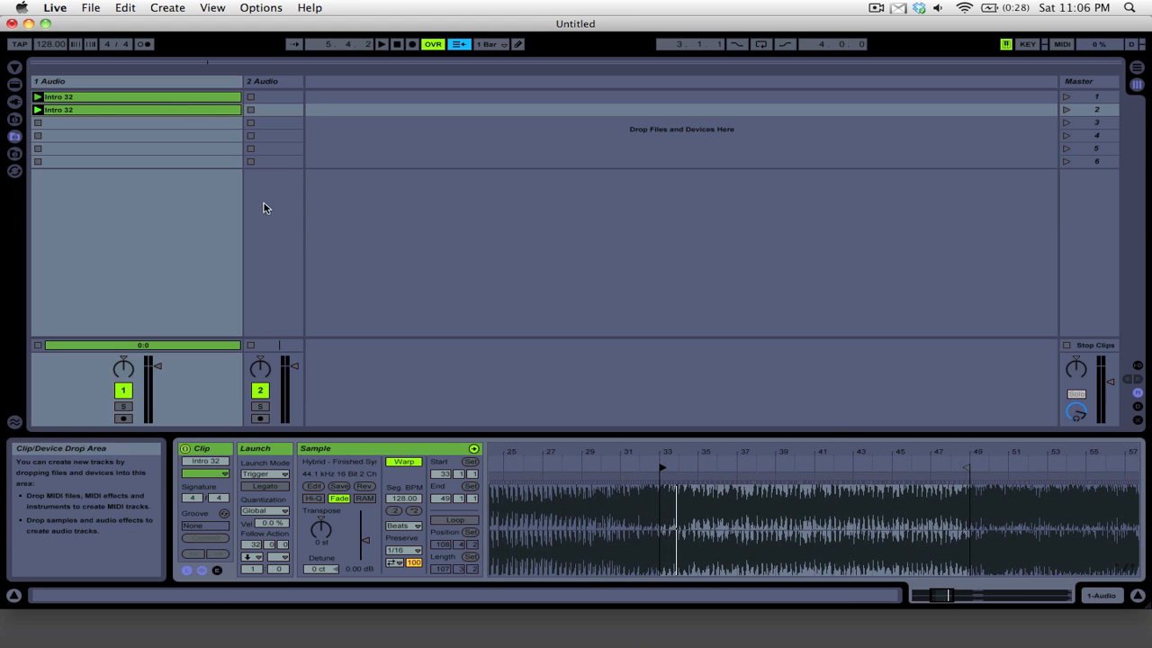
# - Rename the second clip as Mini Break 16 and set its follow action time to 16 bars
pyautogui.press('super+r')
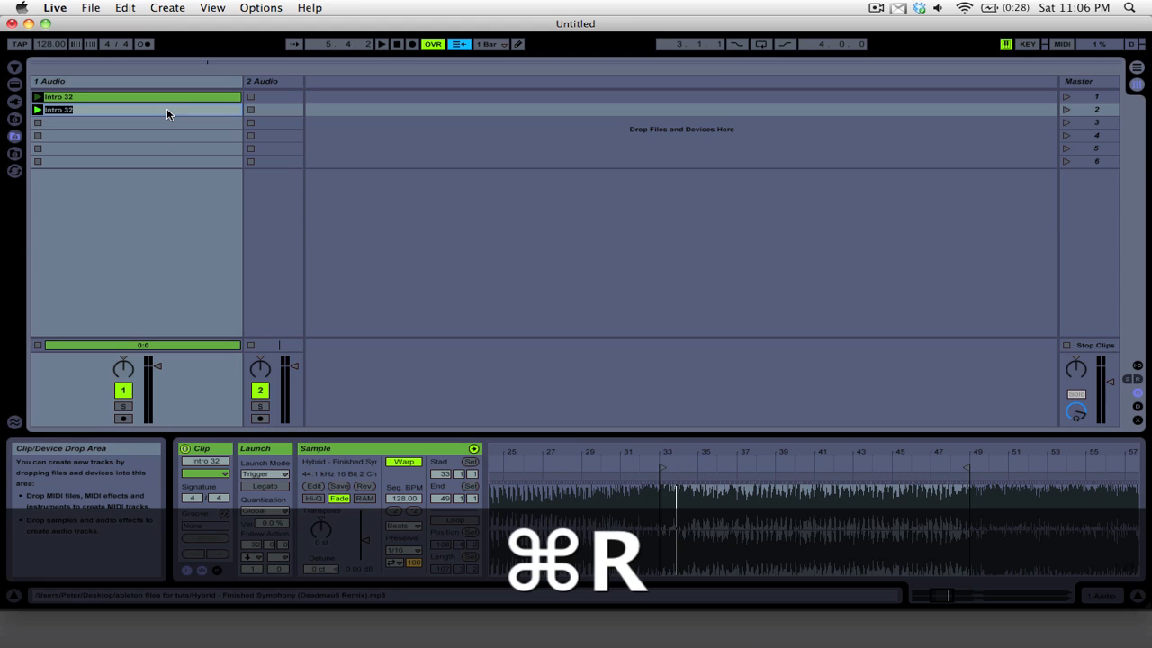
pyautogui.write('Mini Br')
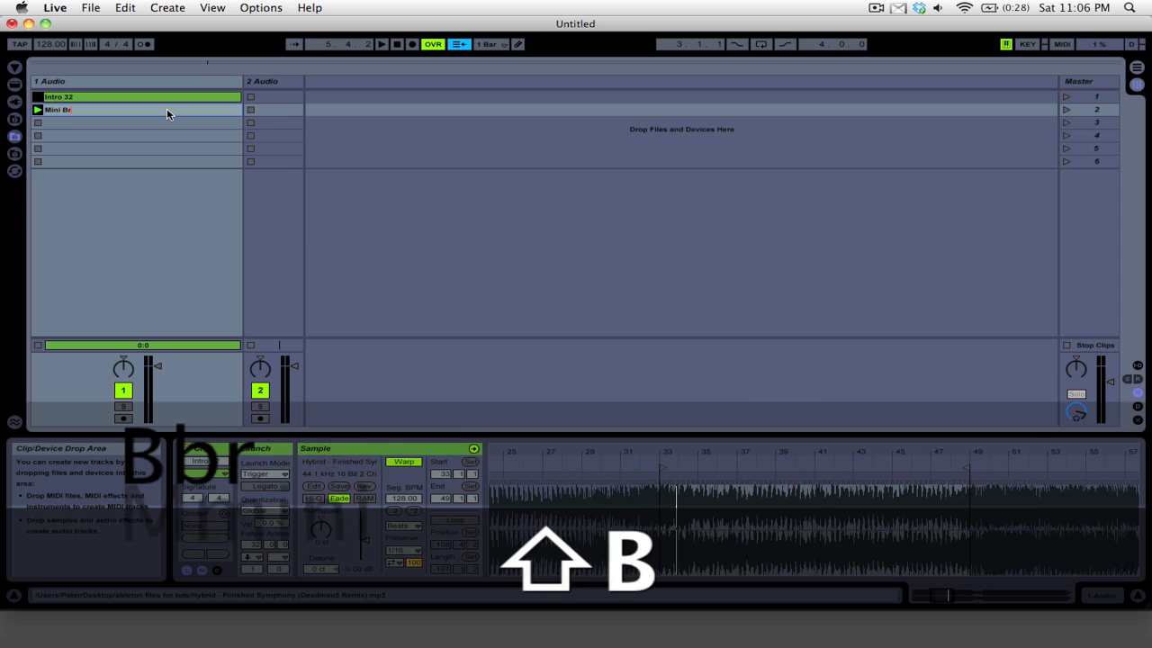
pyautogui.write('eak')
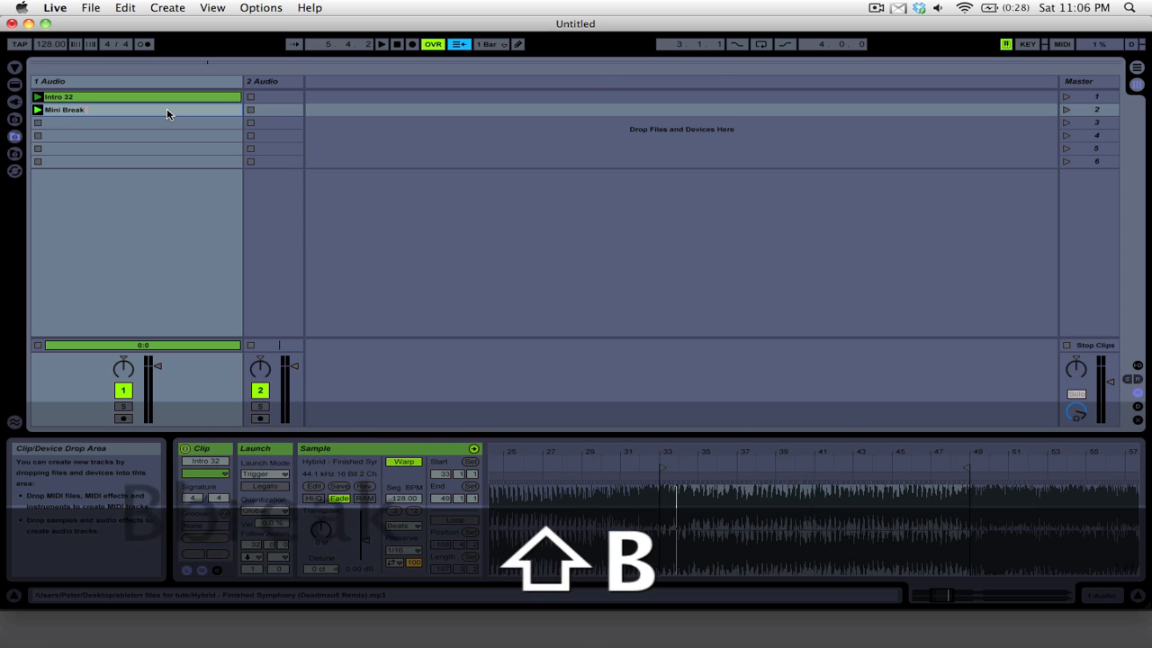
pyautogui.write(' 16')
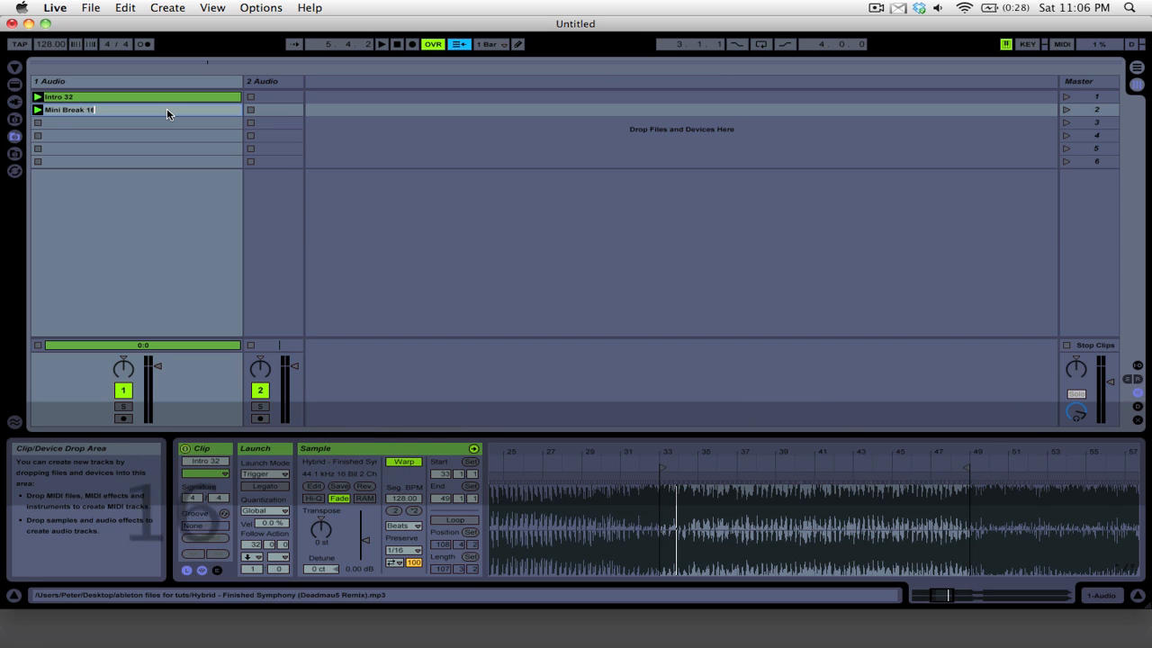
pyautogui.press('Return')
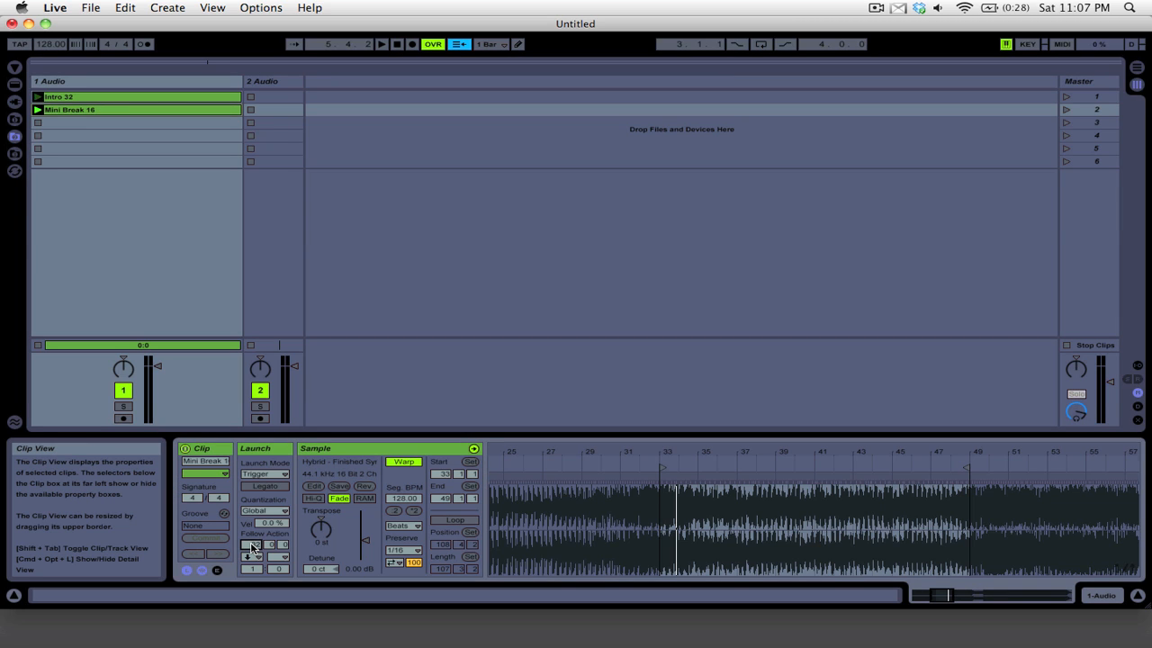
pyautogui.write('16')
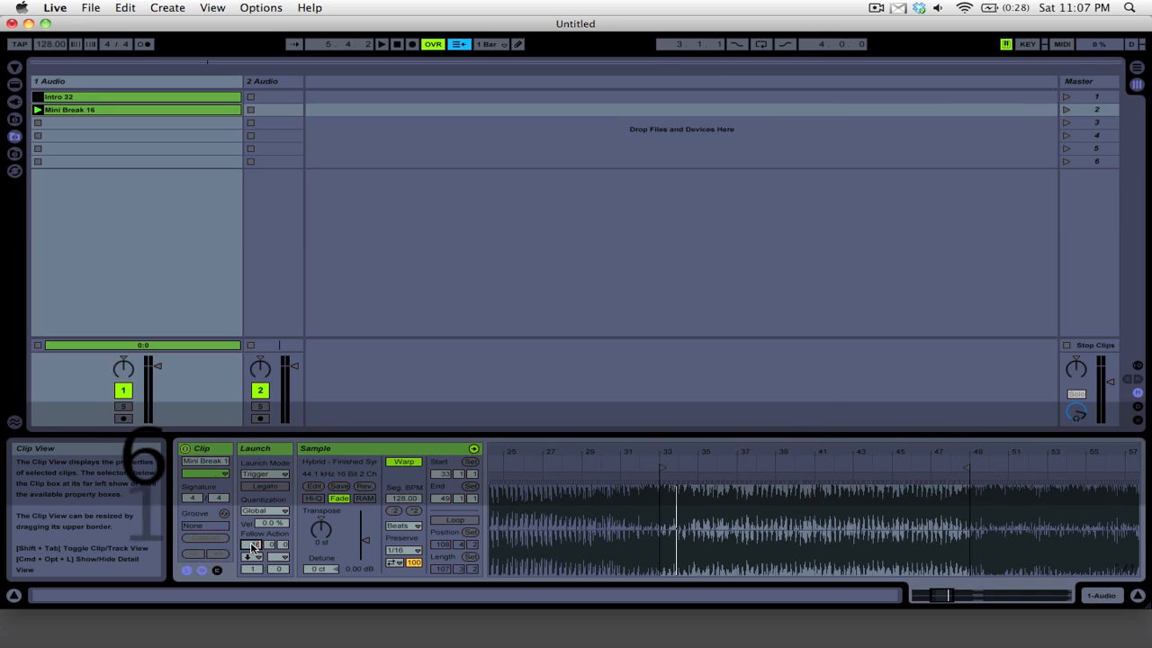
pyautogui.press('Return')
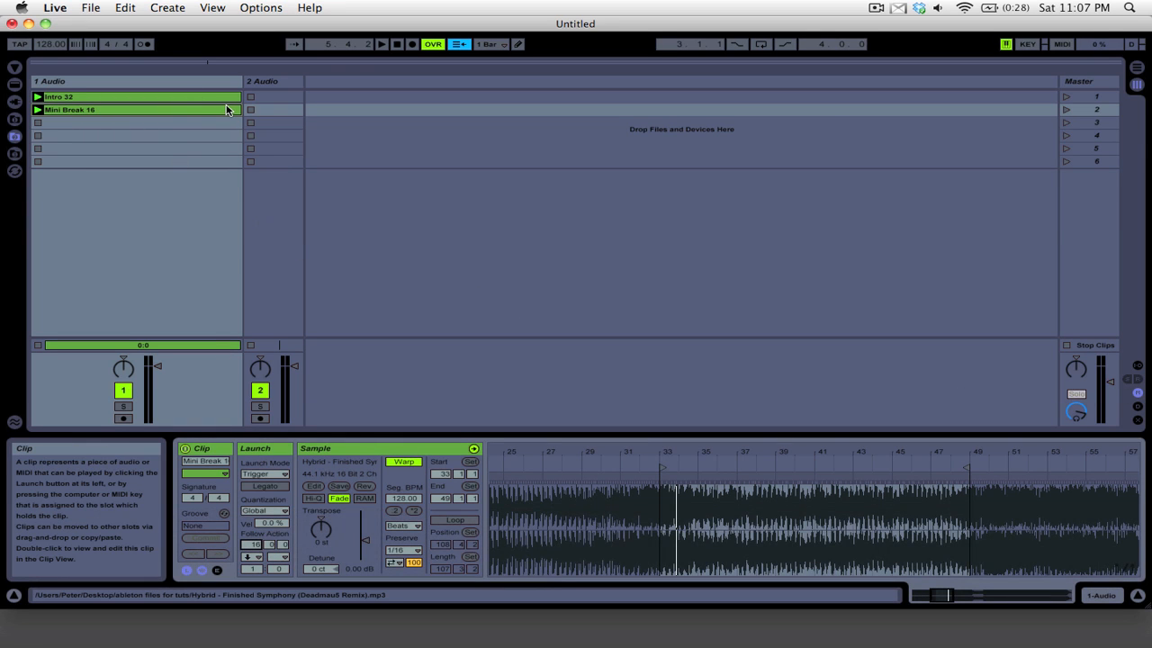
# - Duplicate the Mini Break 16 clip into the third slot and set the copy to run from bar 49 to bar 101
pyautogui.moveTo(213, 110); pyautogui.dragTo(206, 125)
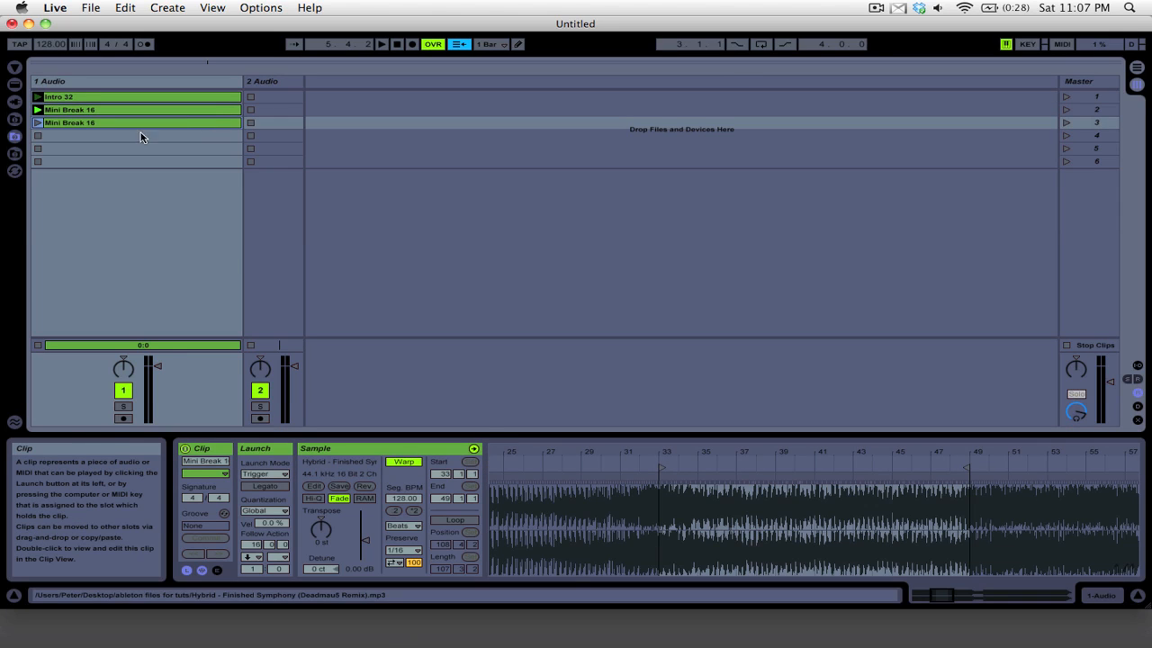
pyautogui.moveTo(796, 454); pyautogui.dragTo(740, 440)
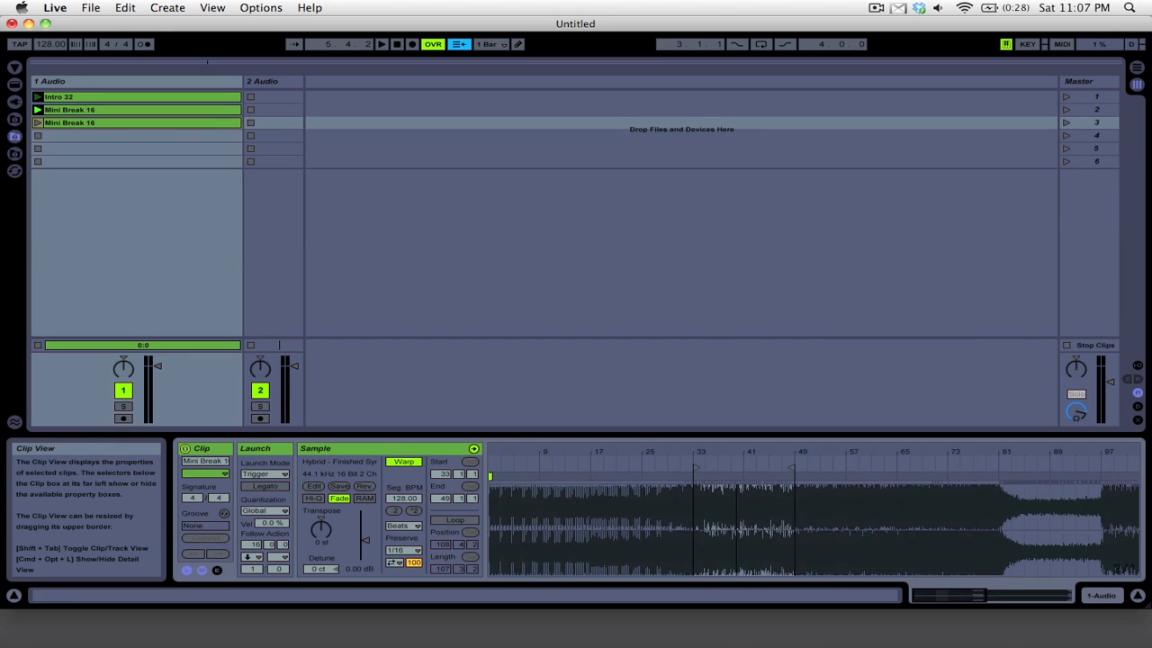
pyautogui.moveTo(795, 472); pyautogui.dragTo(1123, 446)
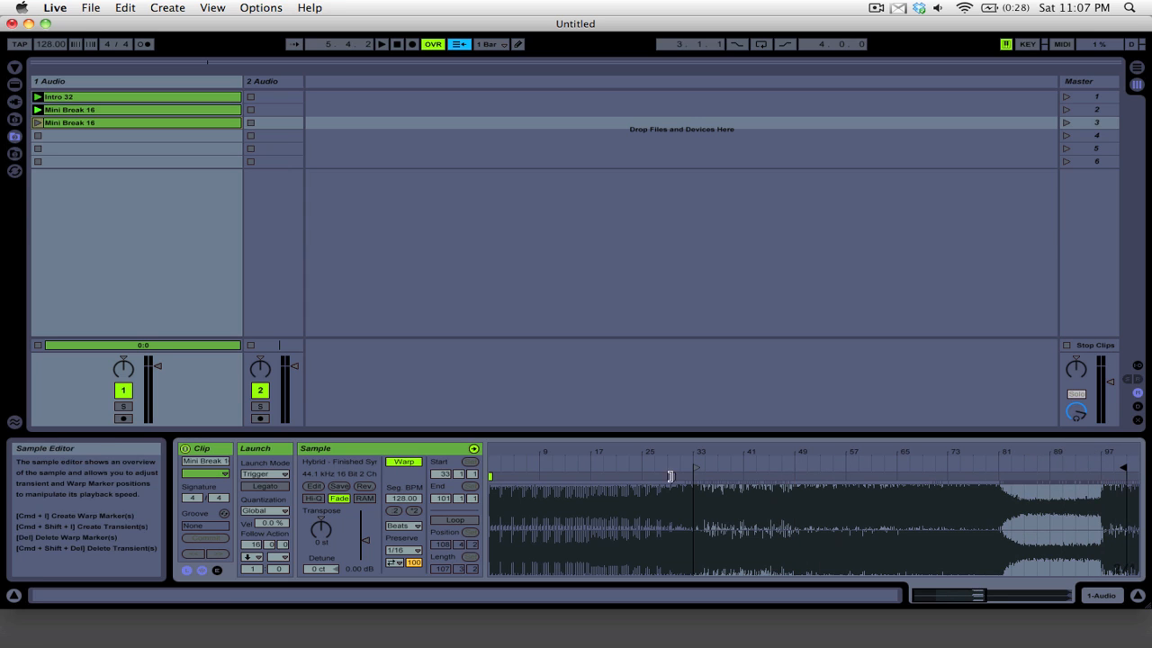
pyautogui.moveTo(698, 467); pyautogui.dragTo(797, 467)
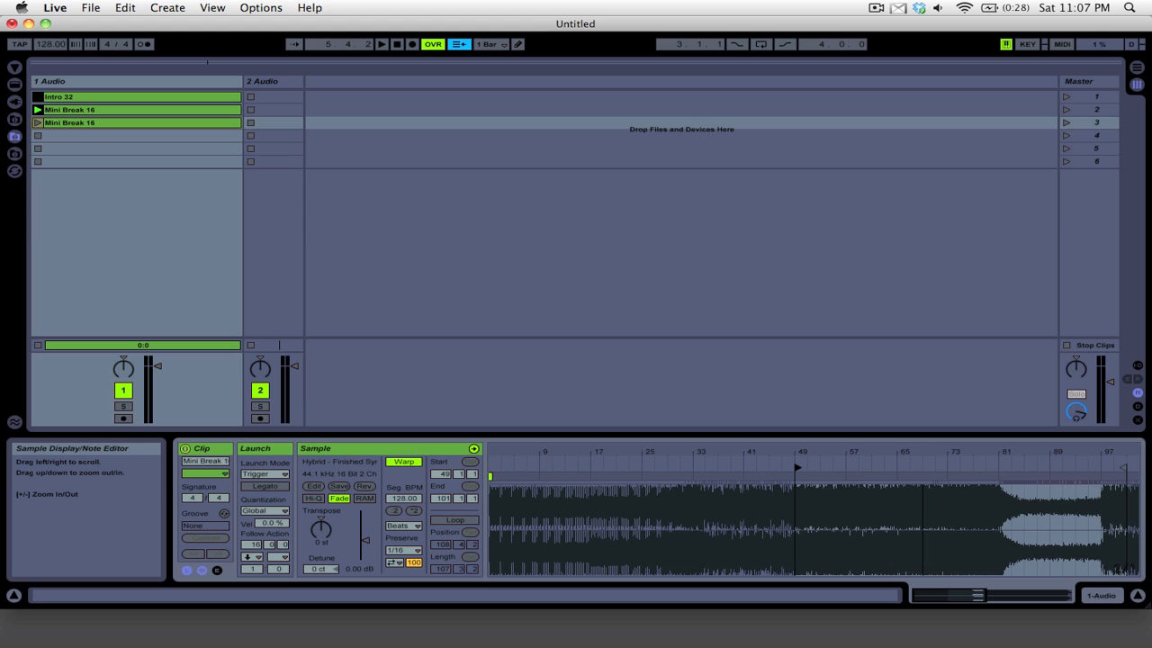
# - Audition the third clip around bars 69 and 80, and set its end to bar 81 with a follow action time of 32 bars
pyautogui.moveTo(940, 450); pyautogui.dragTo(636, 450)
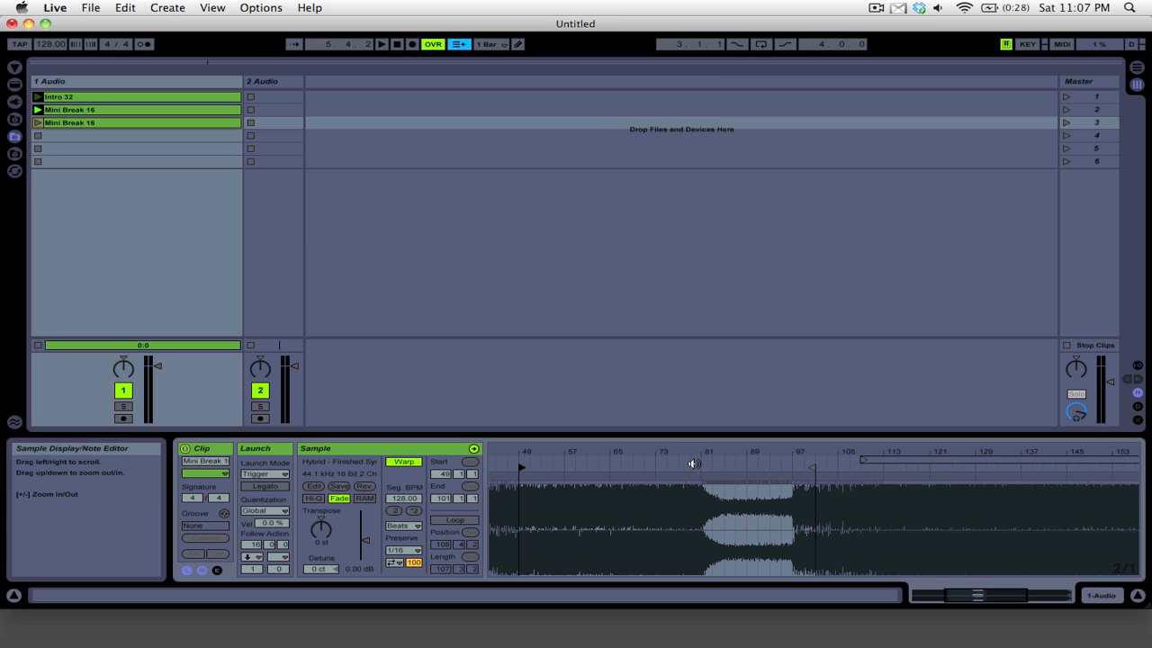
pyautogui.click(634, 464)
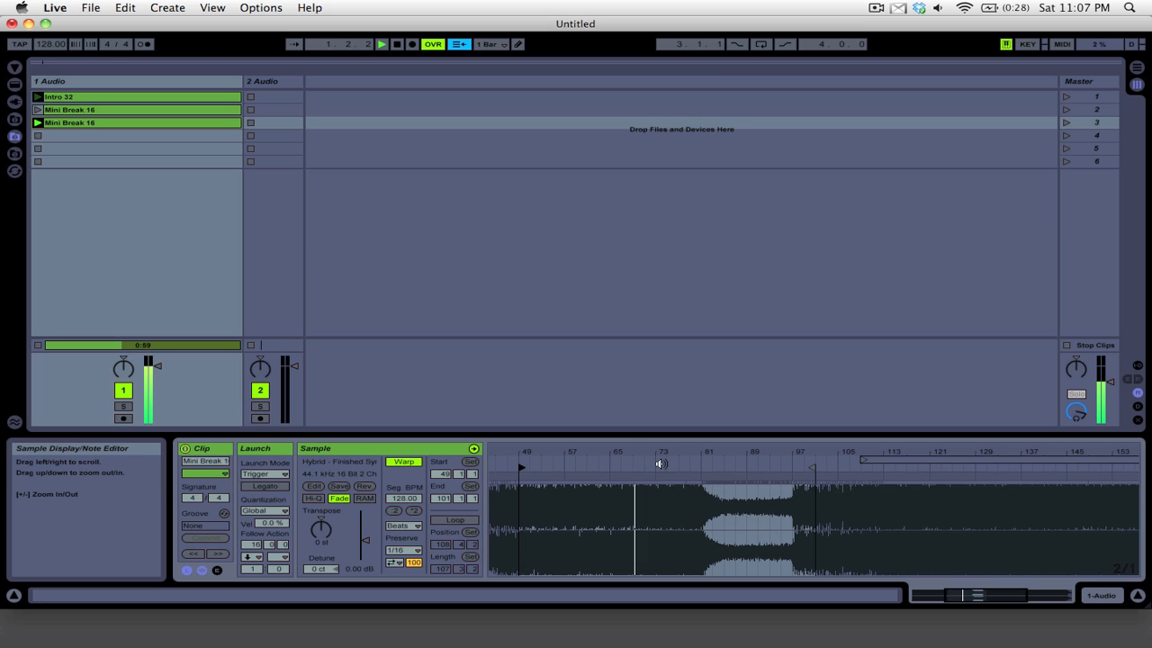
pyautogui.press('space')
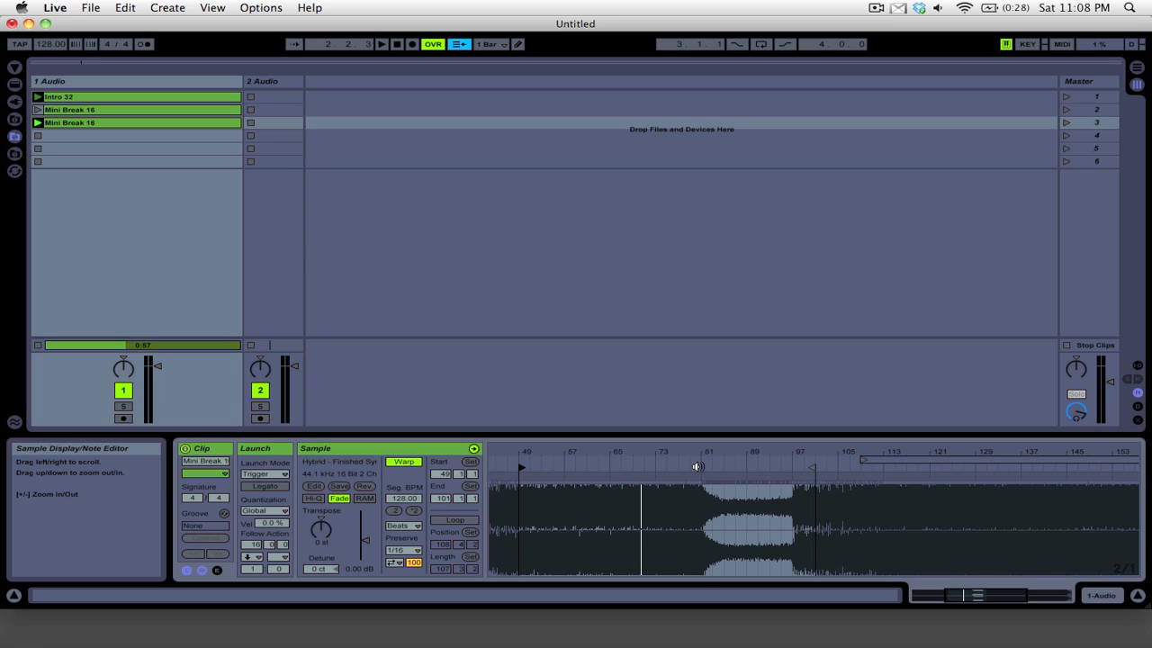
pyautogui.click(695, 466)
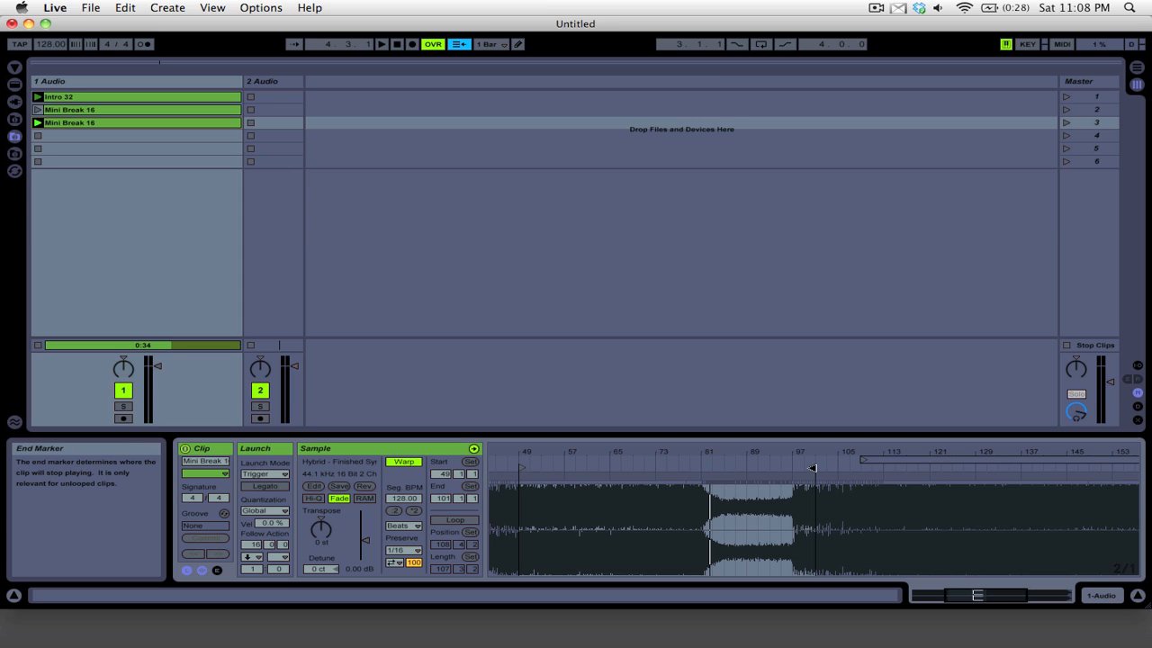
pyautogui.moveTo(812, 469); pyautogui.dragTo(703, 474)
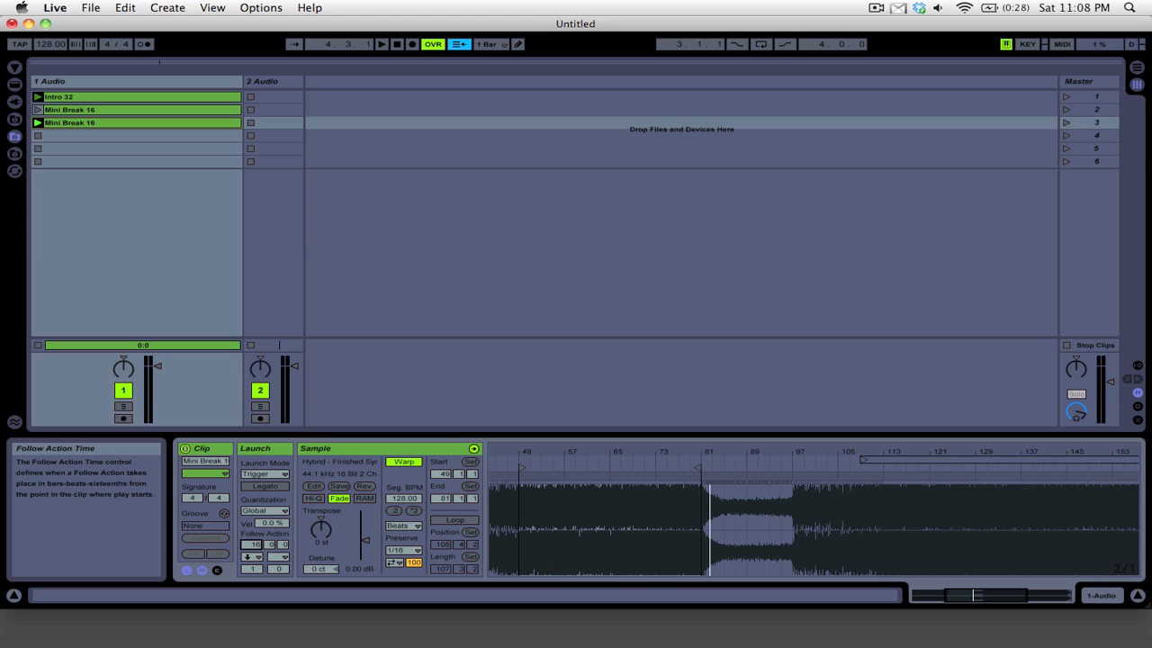
pyautogui.write('32')
pyautogui.press('Return')
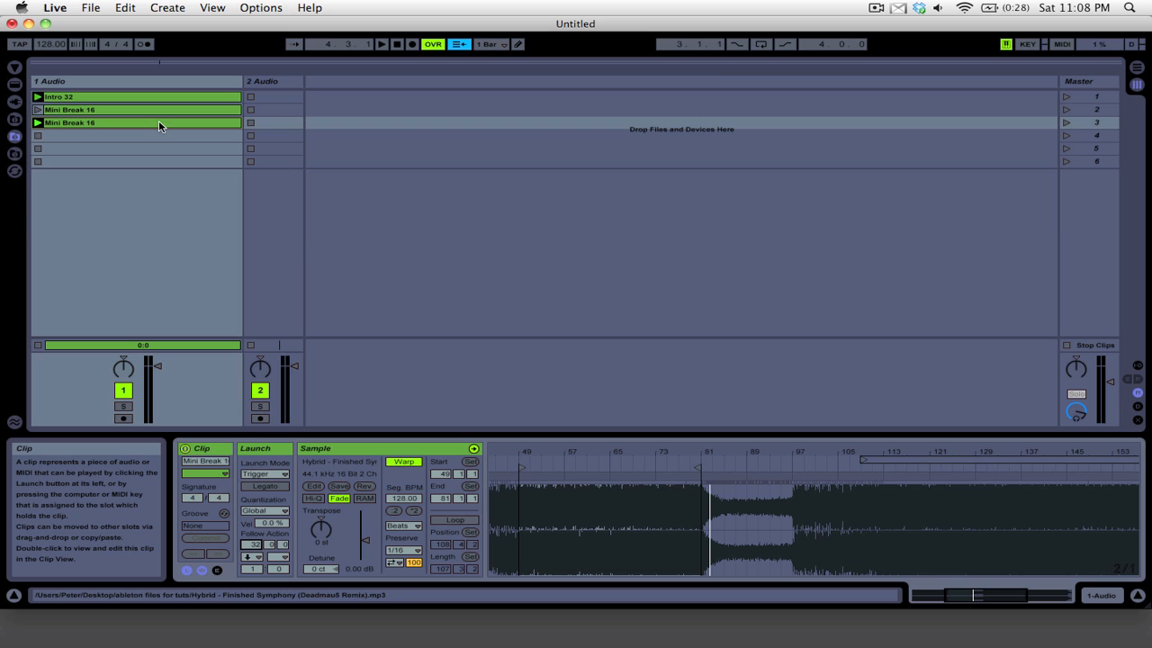
# - Duplicate the third clip into the fourth slot and set the copy to run from bar 81 to bar 135
pyautogui.moveTo(159, 126); pyautogui.dragTo(156, 137)
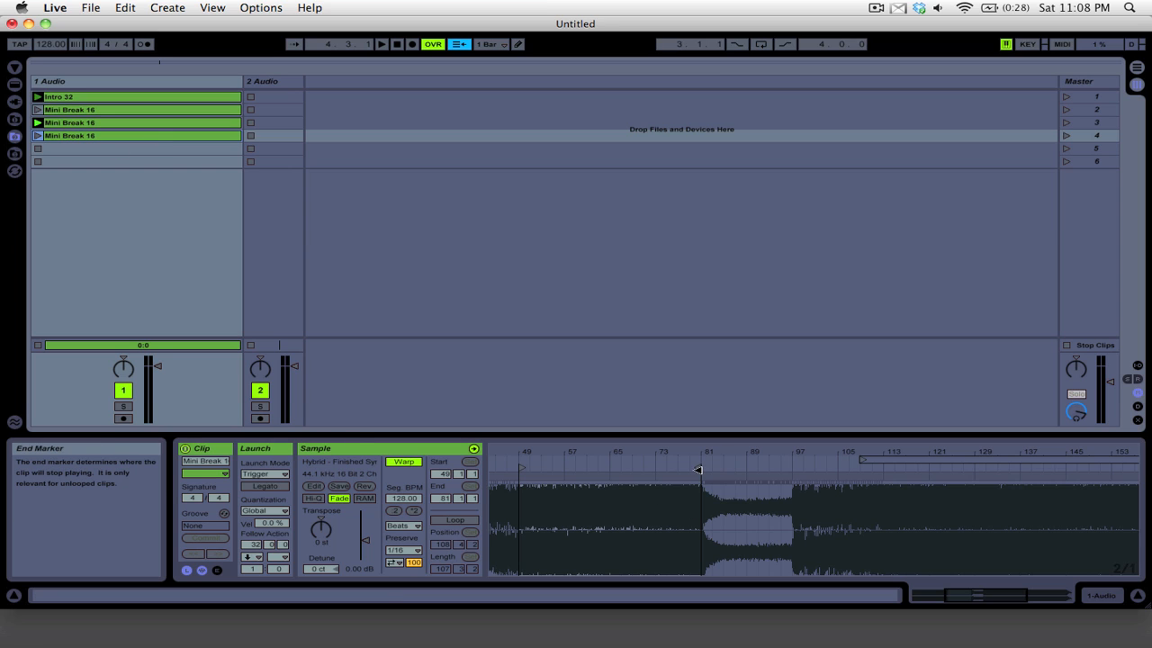
pyautogui.moveTo(699, 467); pyautogui.dragTo(1005, 465)
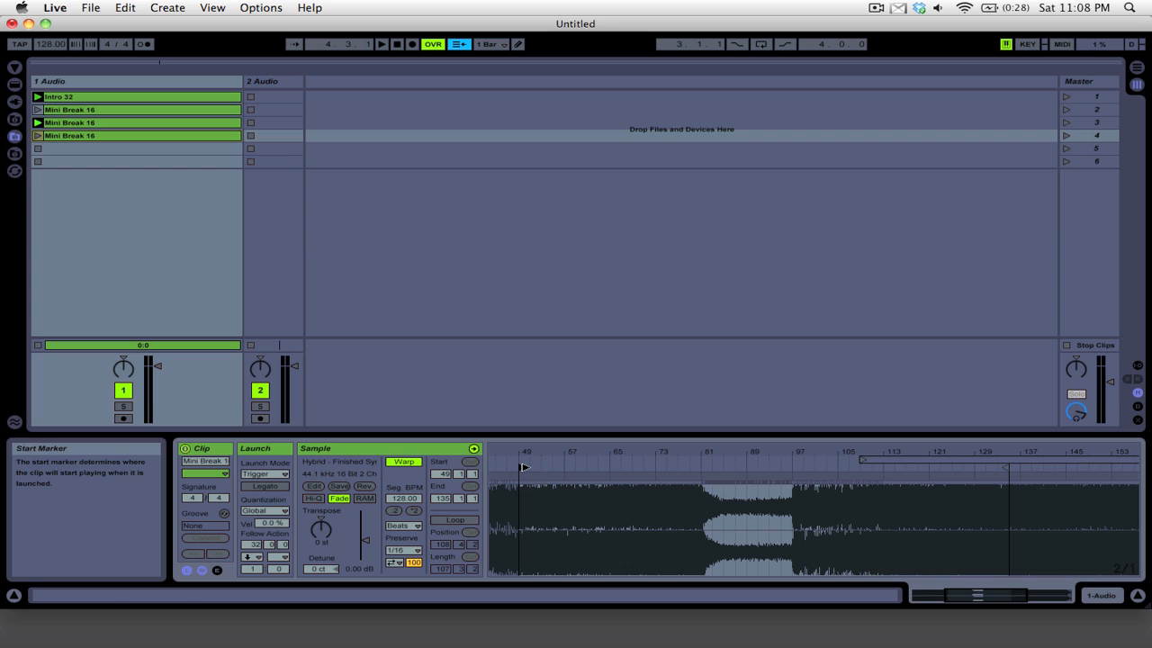
pyautogui.moveTo(523, 467); pyautogui.dragTo(702, 467)
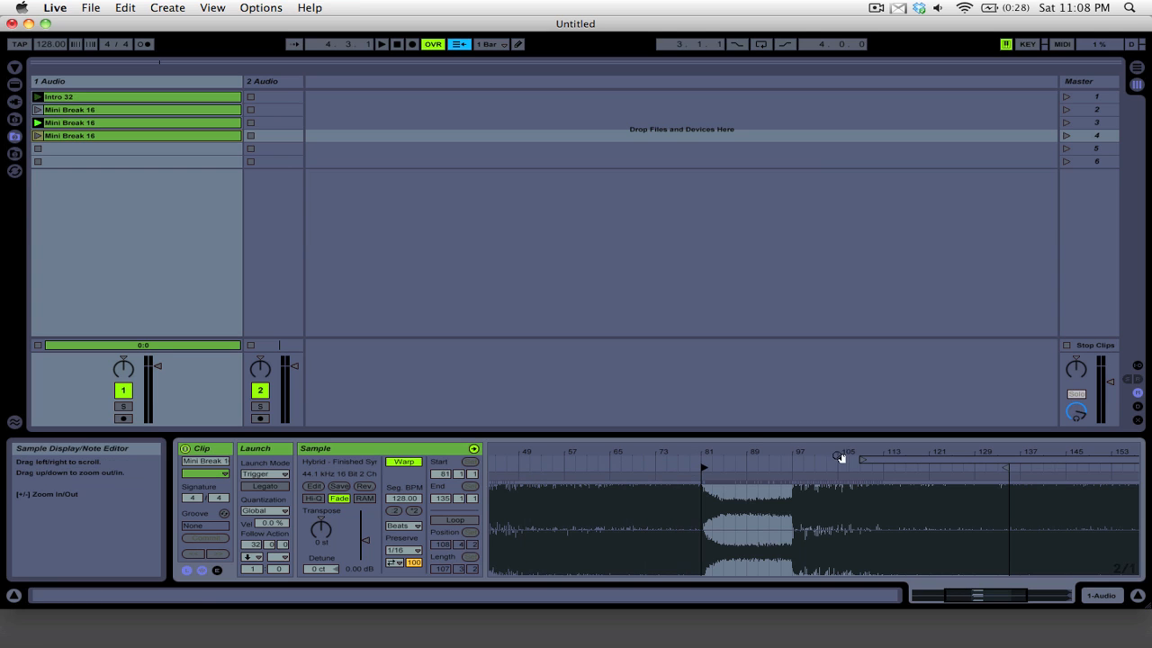
# - Audition the fourth clip from about bars 96, 106 and 110, and set its end to bar 113
pyautogui.moveTo(829, 454); pyautogui.dragTo(818, 459)
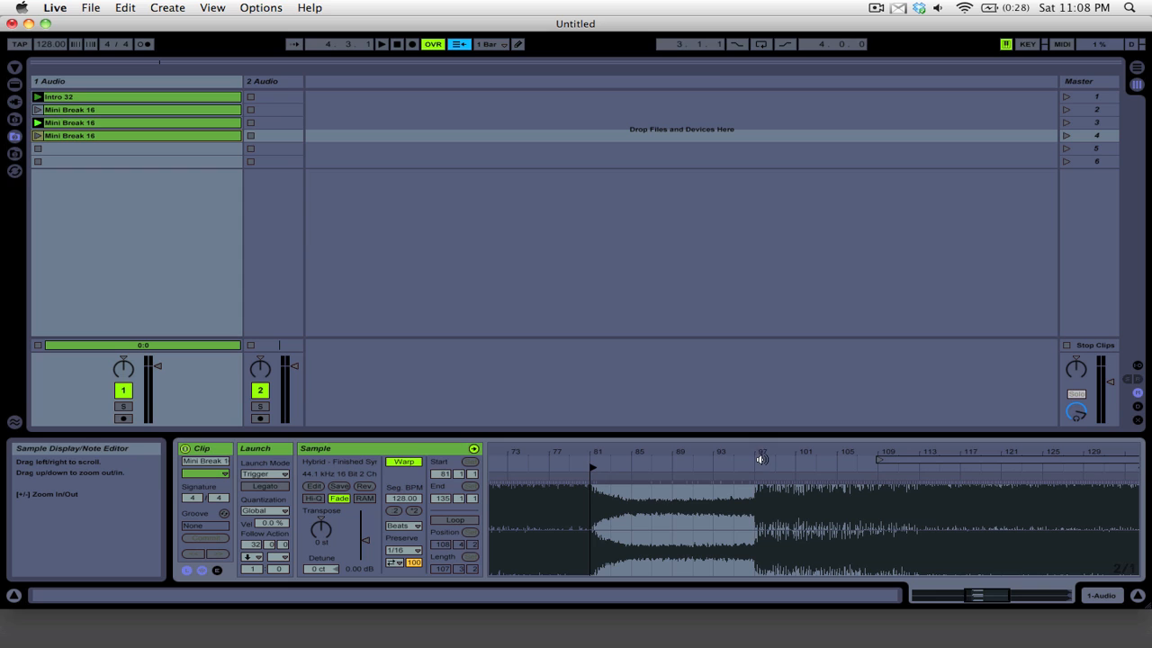
pyautogui.click(743, 465)
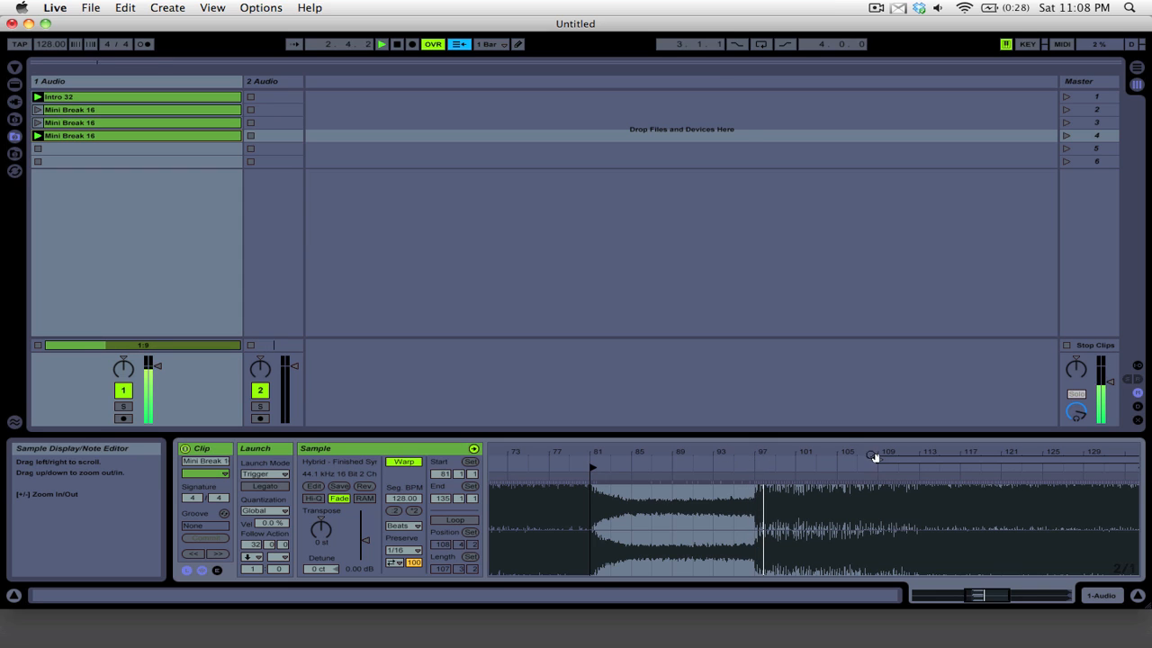
pyautogui.click(848, 460)
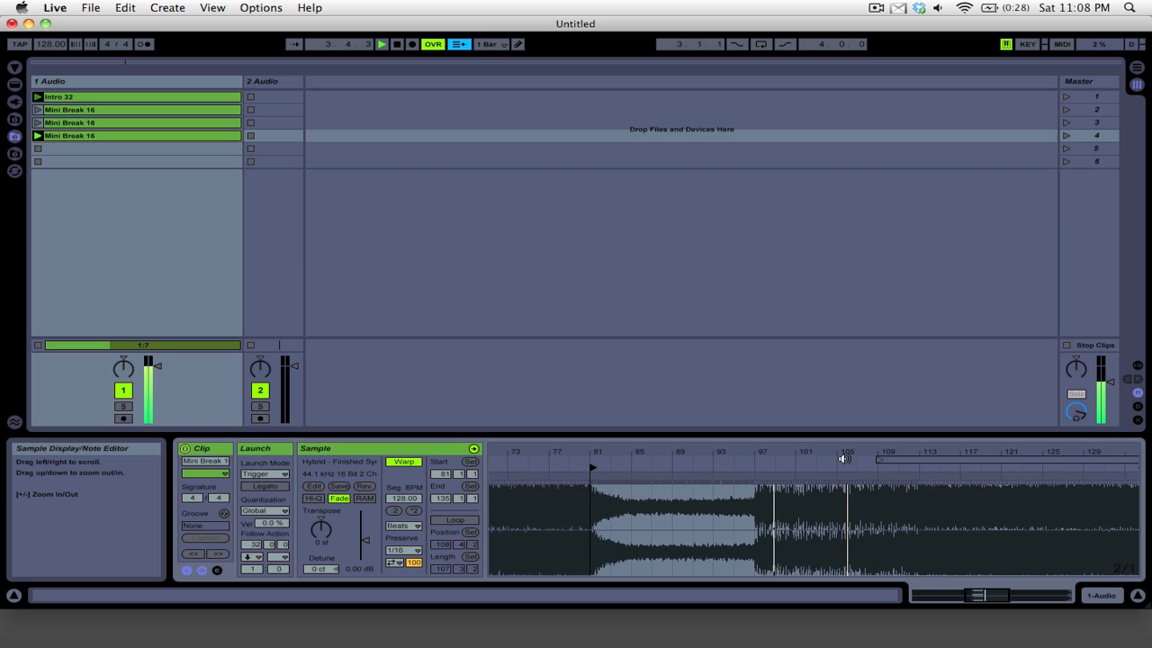
pyautogui.click(895, 465)
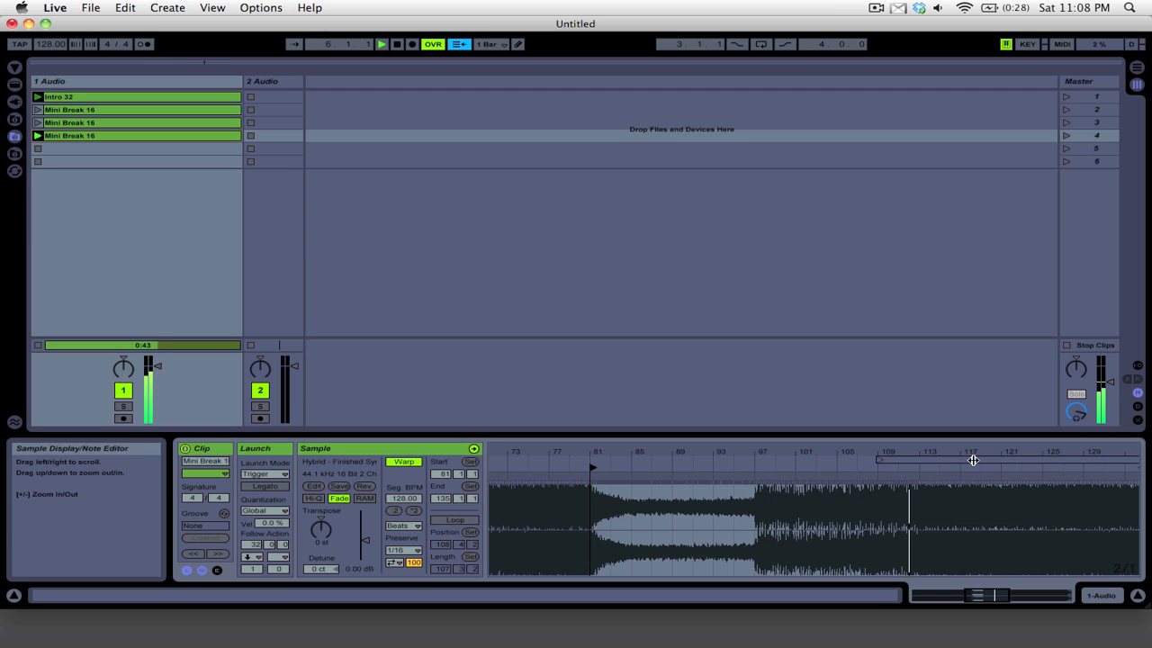
pyautogui.moveTo(968, 452); pyautogui.dragTo(761, 452)
pyautogui.press('space')
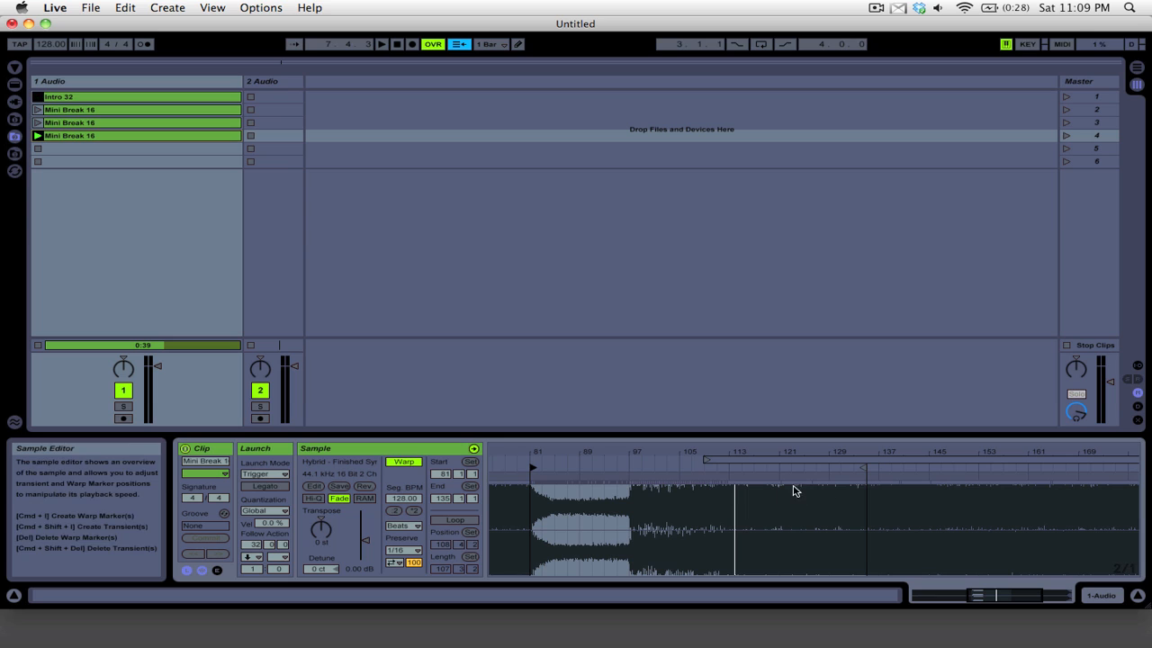
pyautogui.moveTo(864, 470); pyautogui.dragTo(727, 474)
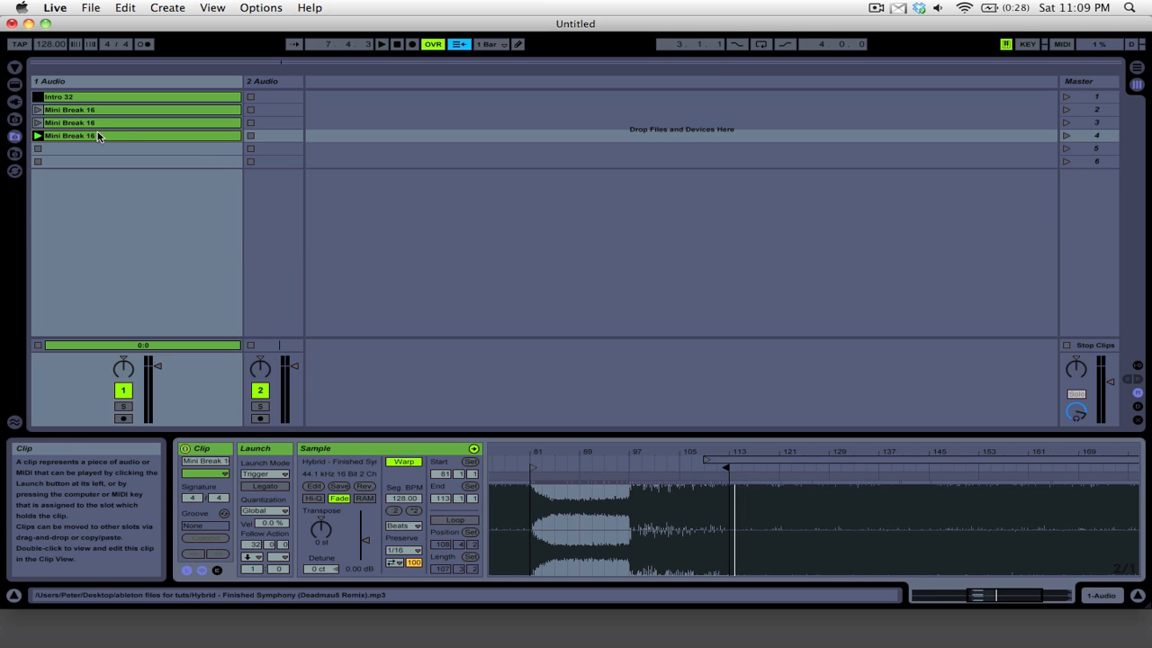
# - Rename the fourth clip as Breakdown 32
pyautogui.press('super+r')
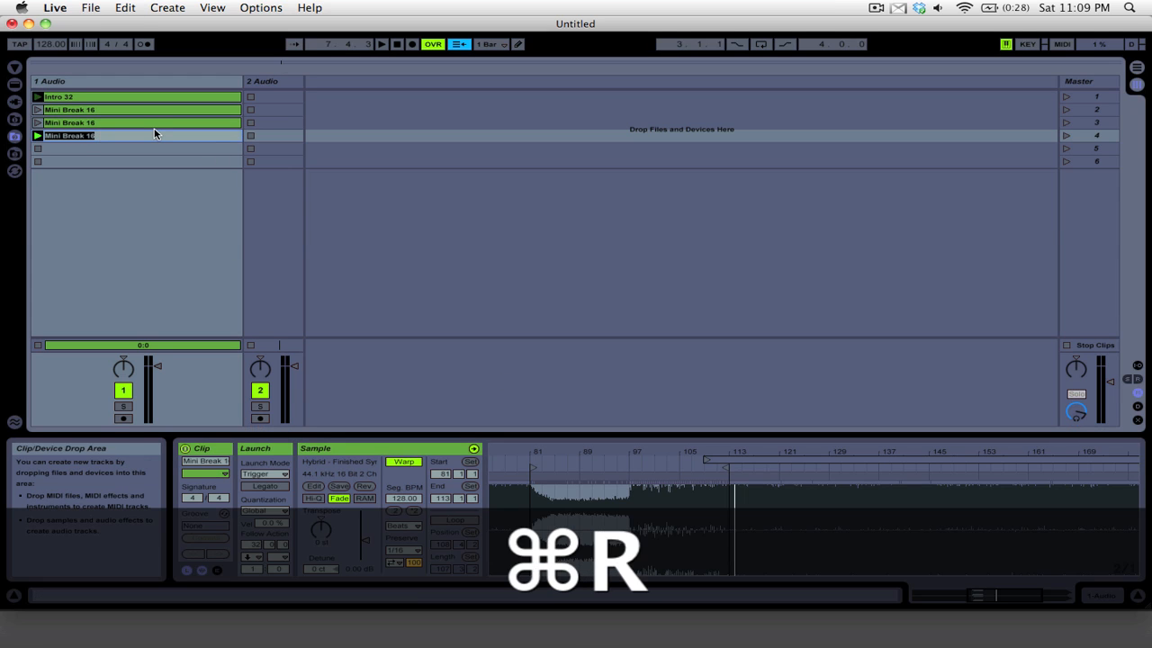
pyautogui.write('Breakdown')
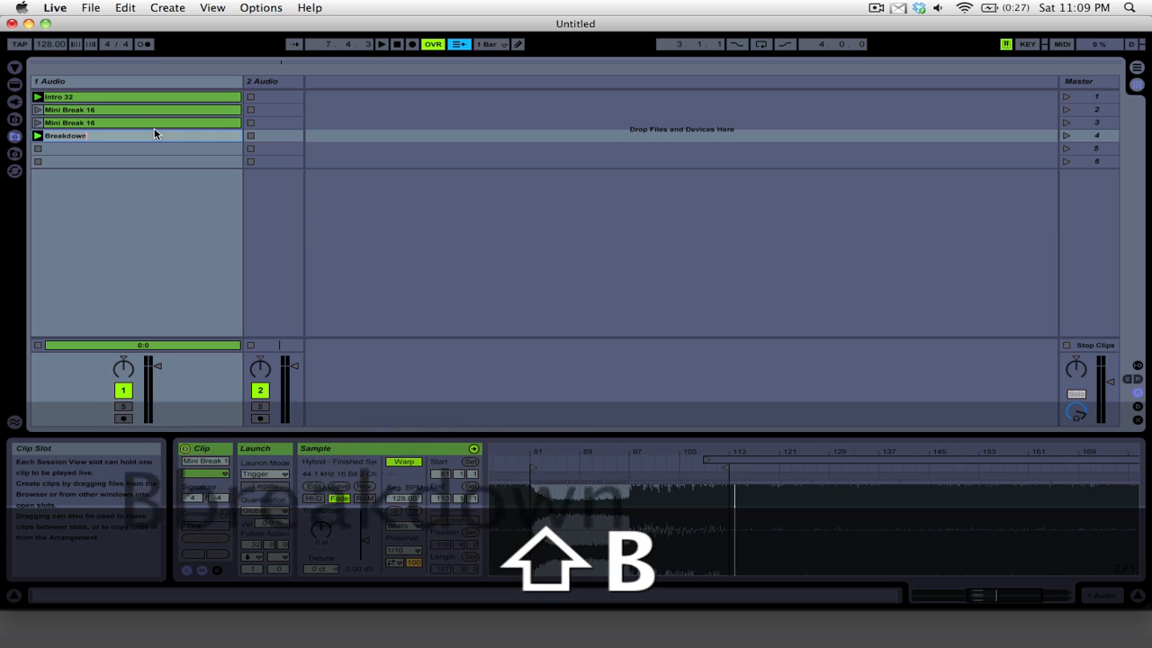
pyautogui.write(' 32')
pyautogui.press('Return')
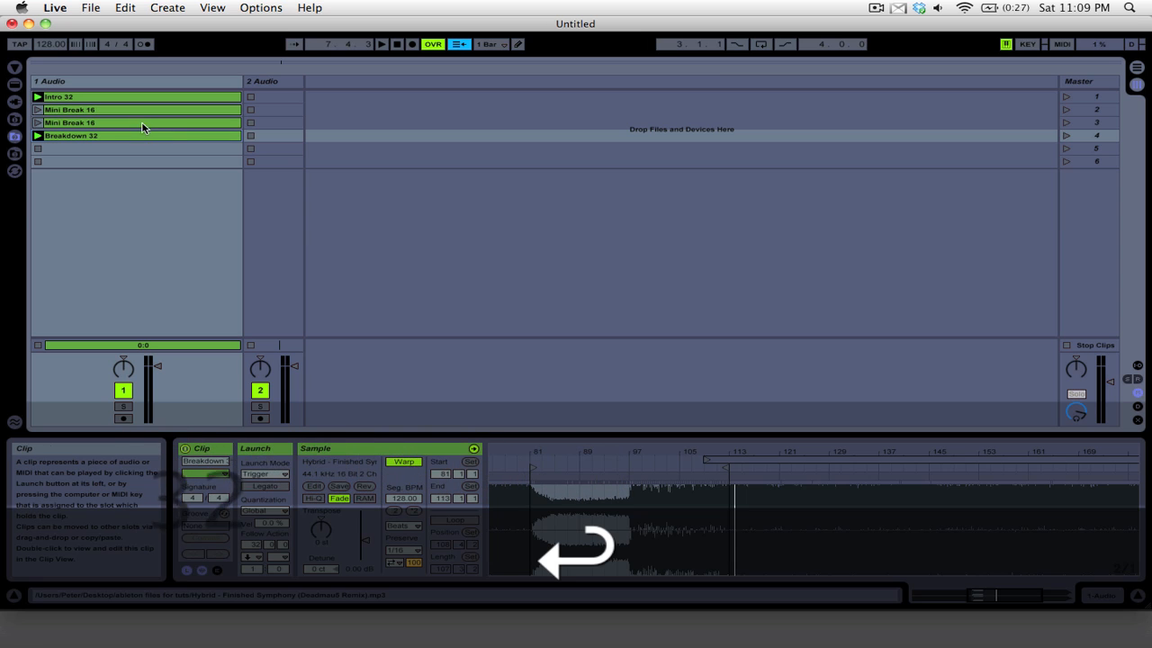
# - Rename the third clip, which still carries the Mini Break 16 name, as Main 32
pyautogui.click(141, 125)
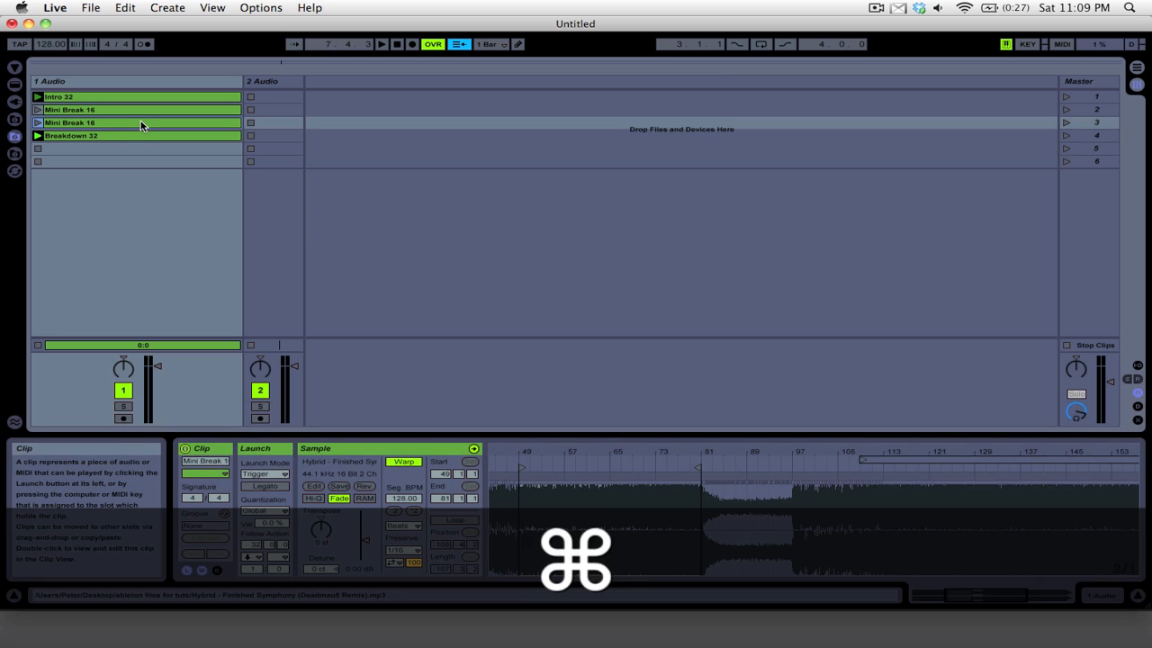
pyautogui.press('super+r')
pyautogui.write('Miin')
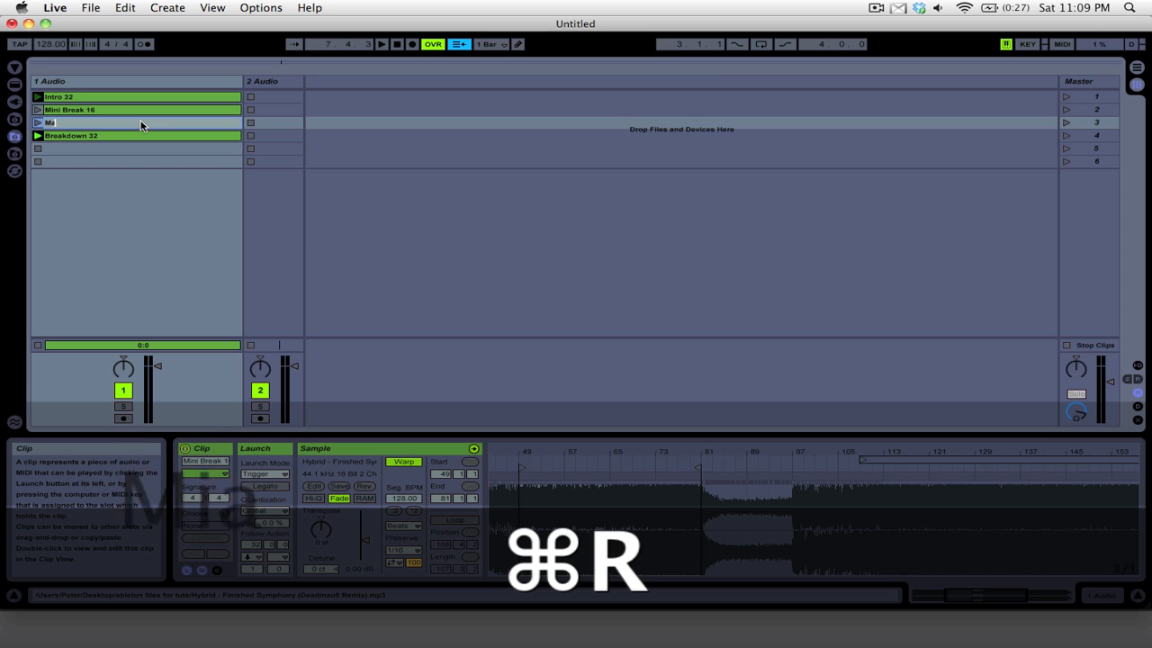
pyautogui.write(' 32')
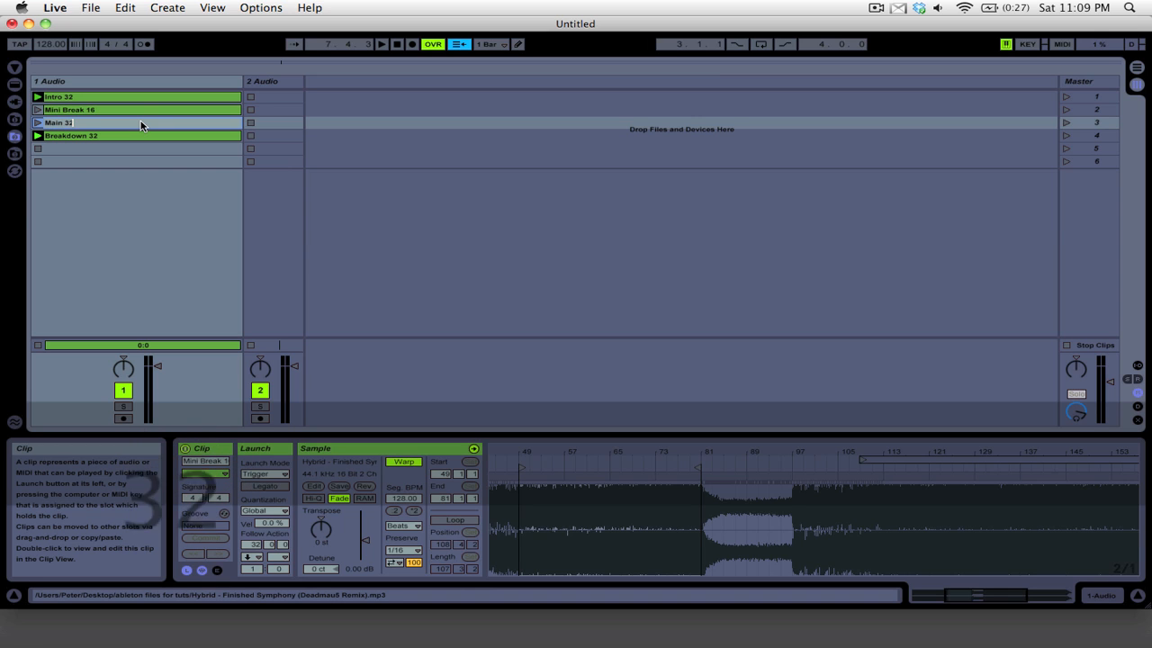
pyautogui.press('Return')
# - Duplicate the Breakdown 32 clip into the fifth slot and set the copy to run from bar 113 to bar 207
pyautogui.click(126, 136)
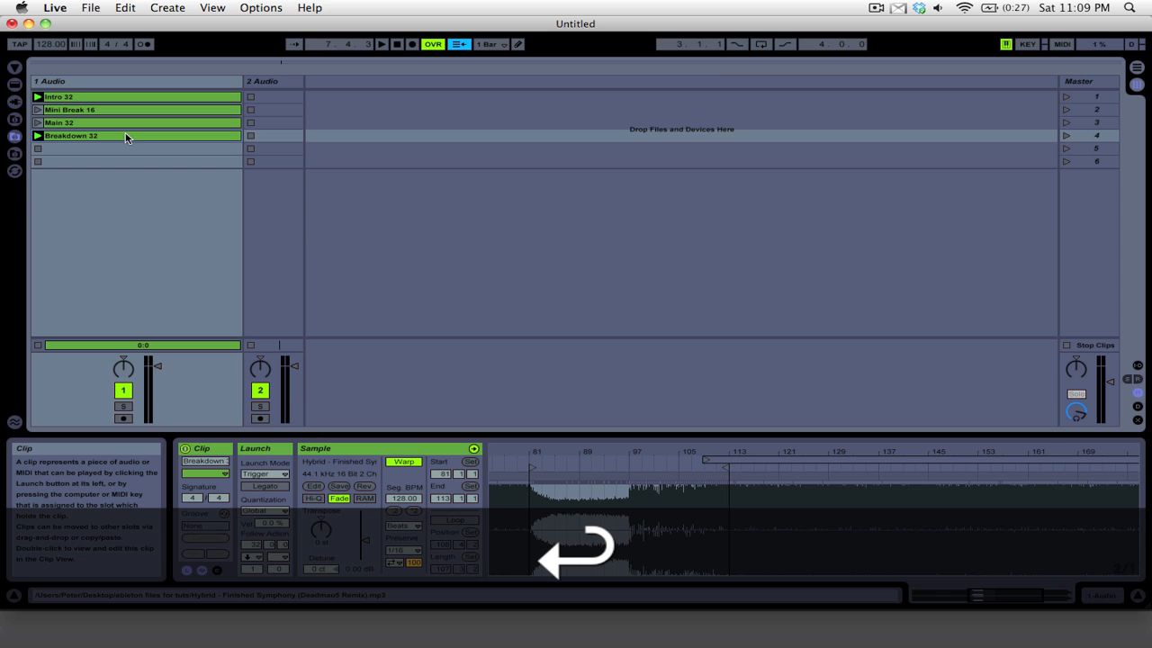
pyautogui.moveTo(126, 137); pyautogui.dragTo(124, 150)
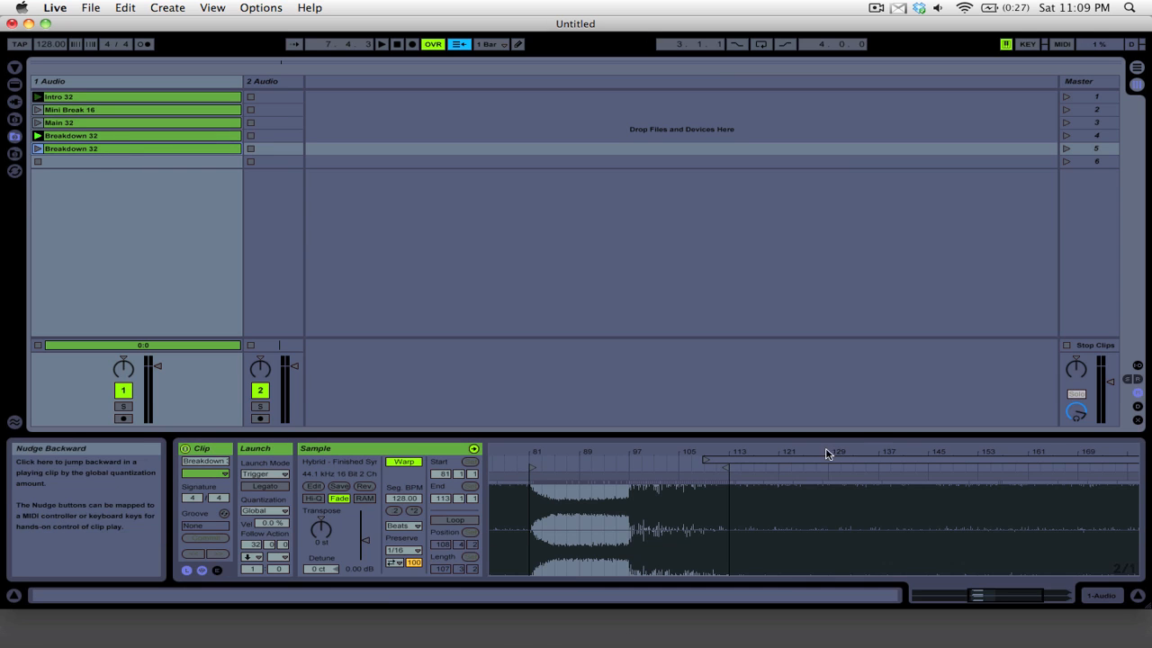
pyautogui.moveTo(726, 468)
pyautogui.mouseDown()
pyautogui.moveTo(1139, 469)
pyautogui.moveTo(1075, 469)
pyautogui.mouseUp()
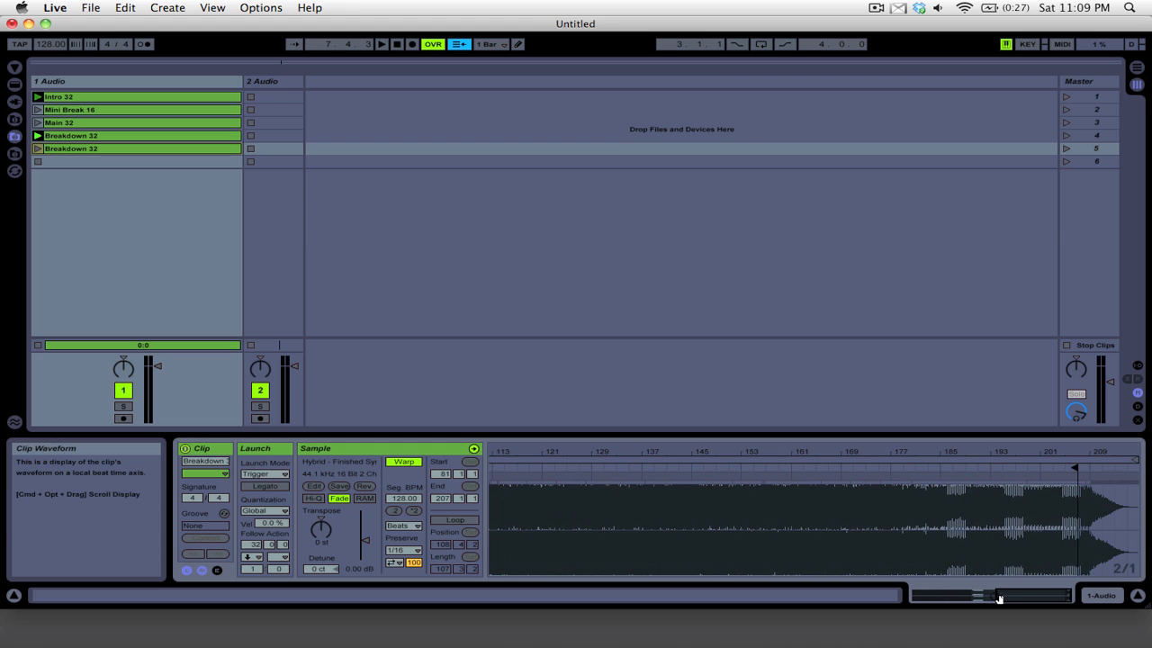
pyautogui.moveTo(995, 594); pyautogui.dragTo(968, 593)
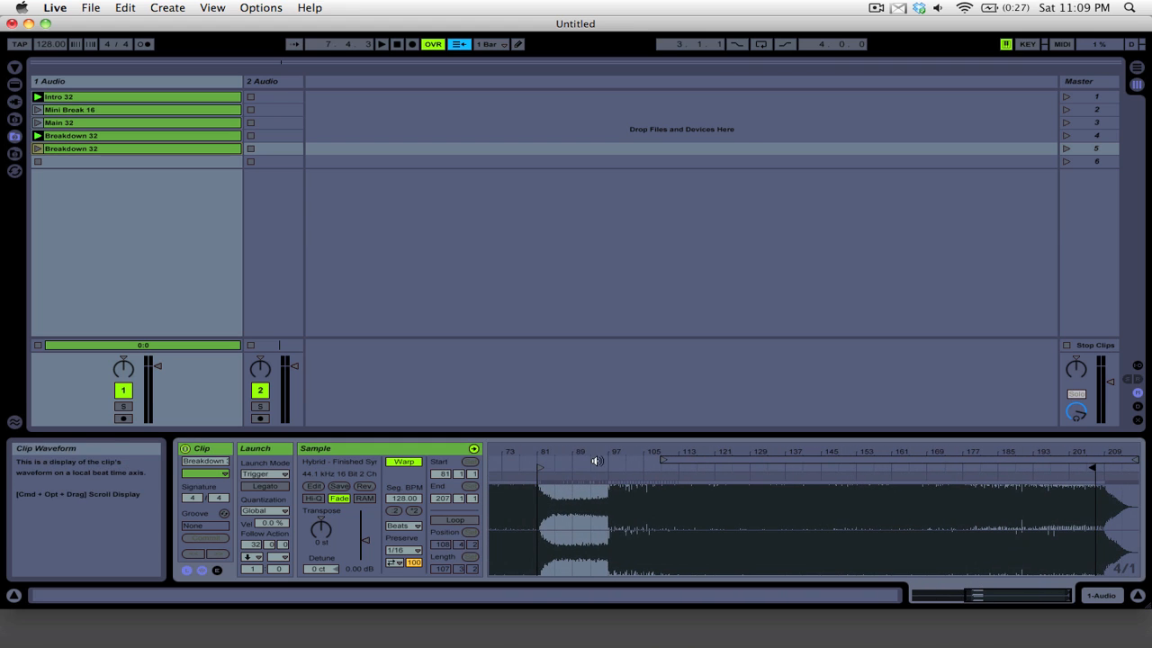
pyautogui.moveTo(541, 469)
pyautogui.mouseDown()
pyautogui.moveTo(710, 466)
pyautogui.moveTo(679, 464)
pyautogui.moveTo(717, 477)
pyautogui.moveTo(622, 482)
pyautogui.moveTo(595, 461)
pyautogui.moveTo(602, 449)
pyautogui.mouseUp()
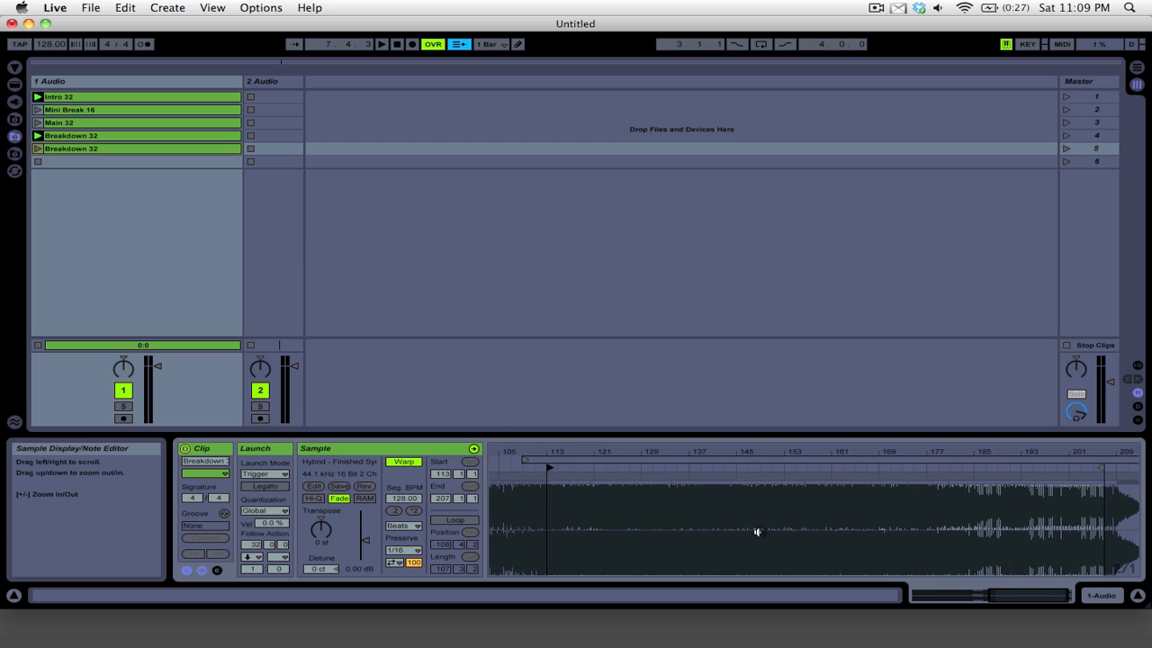
# - Audition the fifth clip from just before bar 177 and set its end to bar 177
pyautogui.click(929, 504)
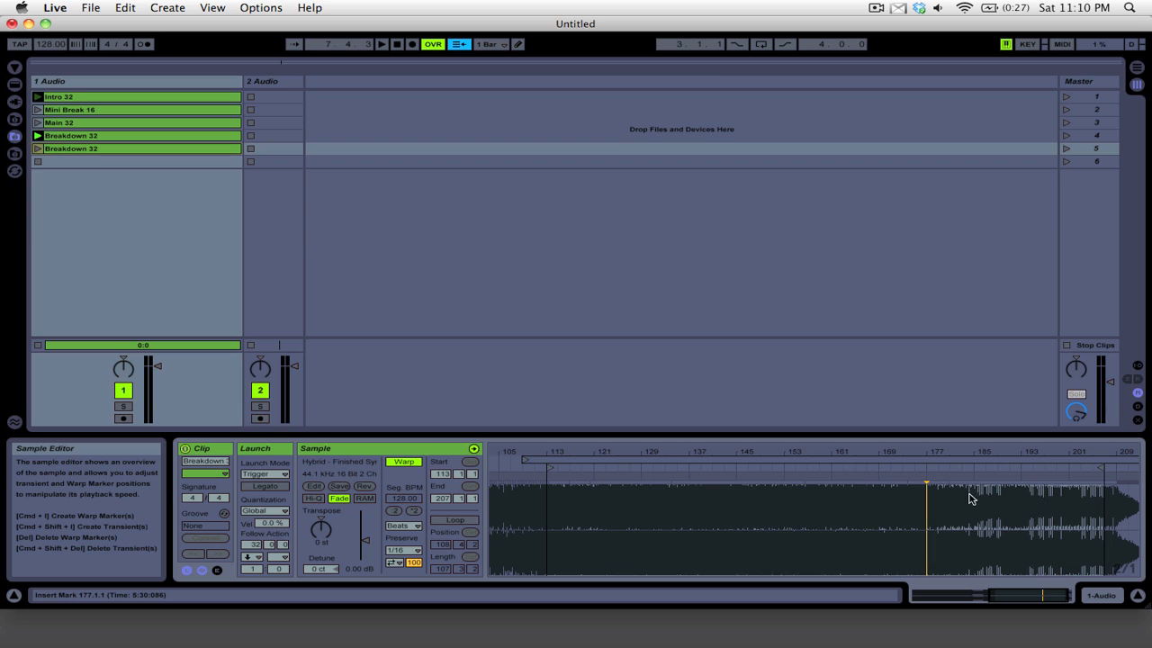
pyautogui.click(914, 469)
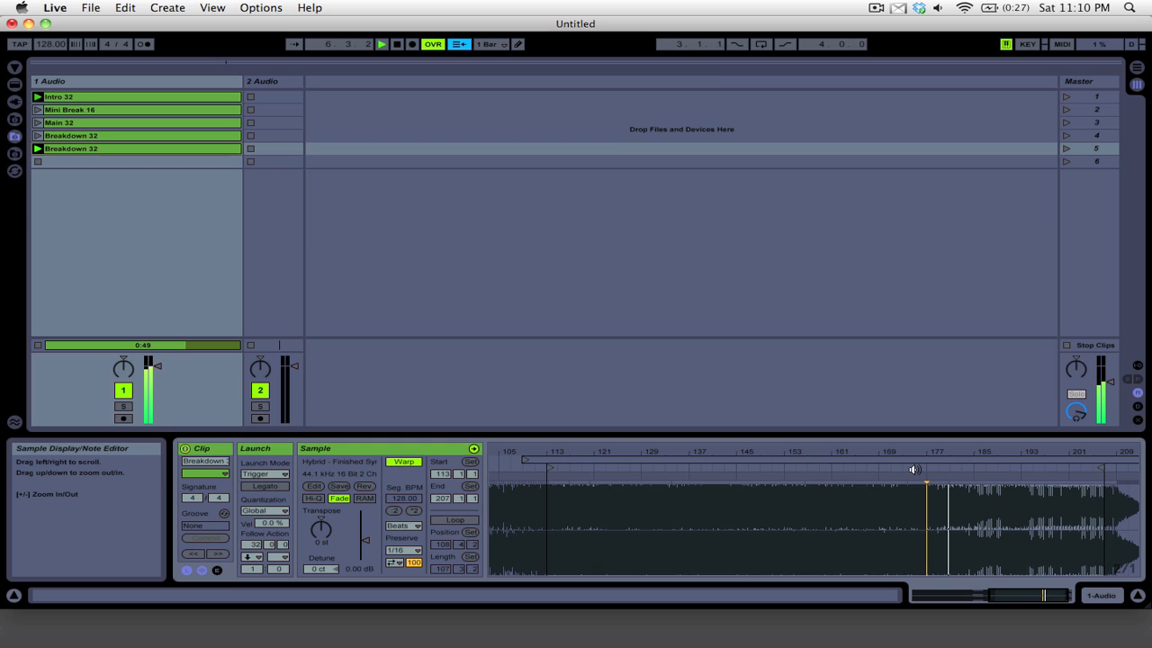
pyautogui.press('space')
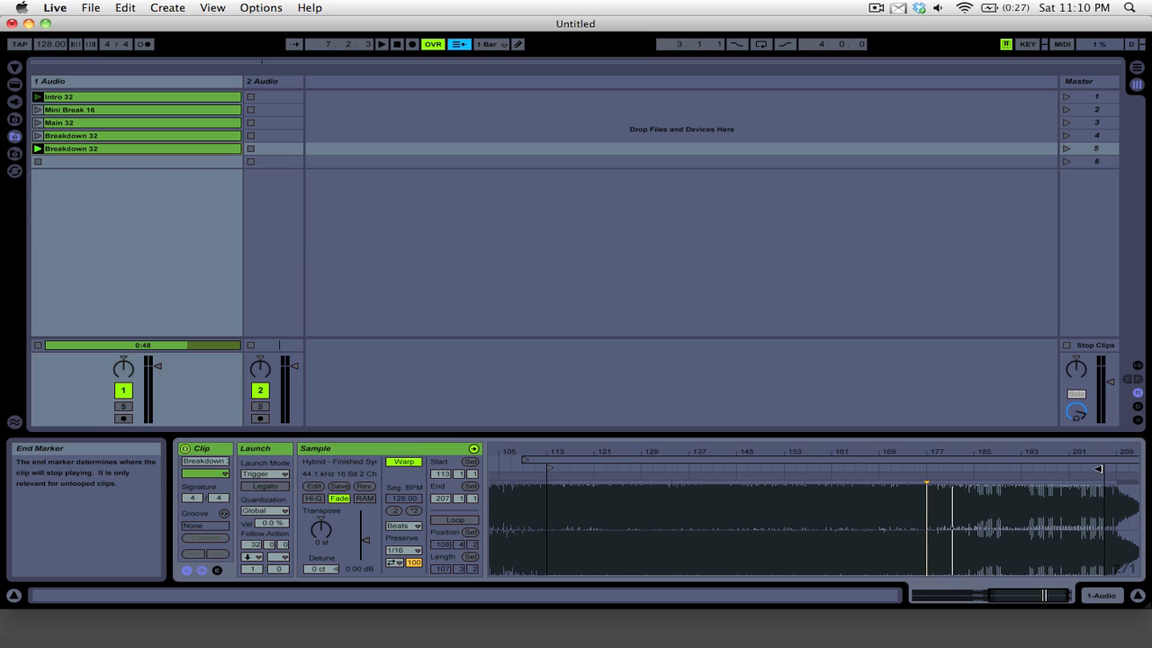
pyautogui.moveTo(1098, 469); pyautogui.dragTo(924, 469)
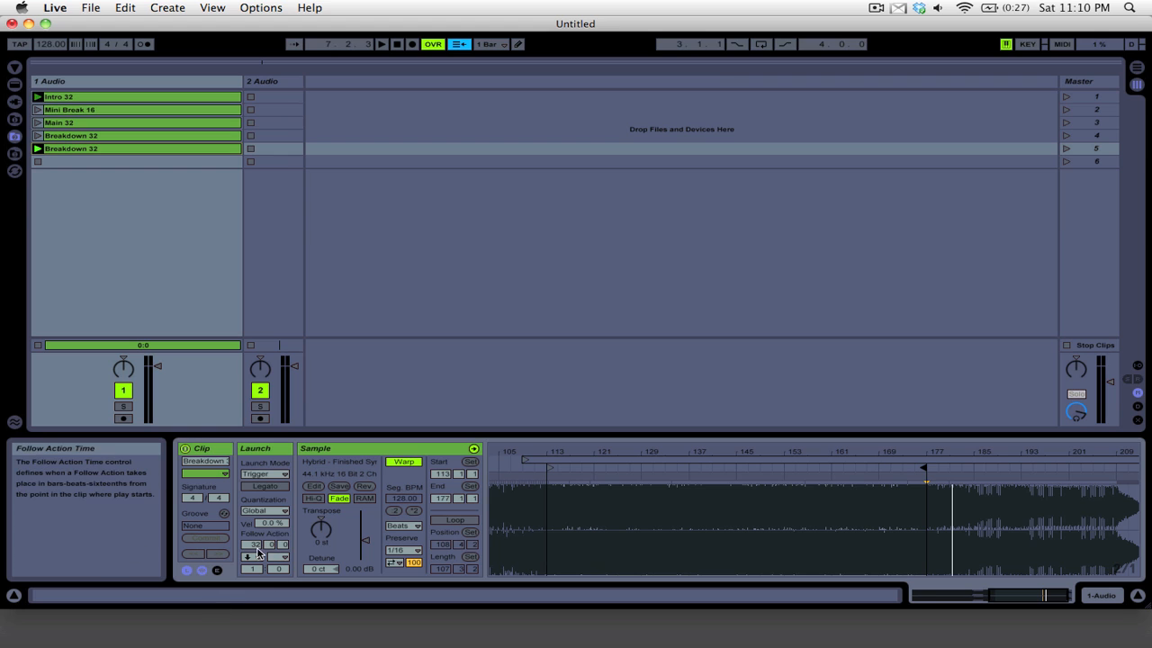
# - Set the fifth clip's follow action time to 64 bars and rename the clip as Main 64
pyautogui.write('64')
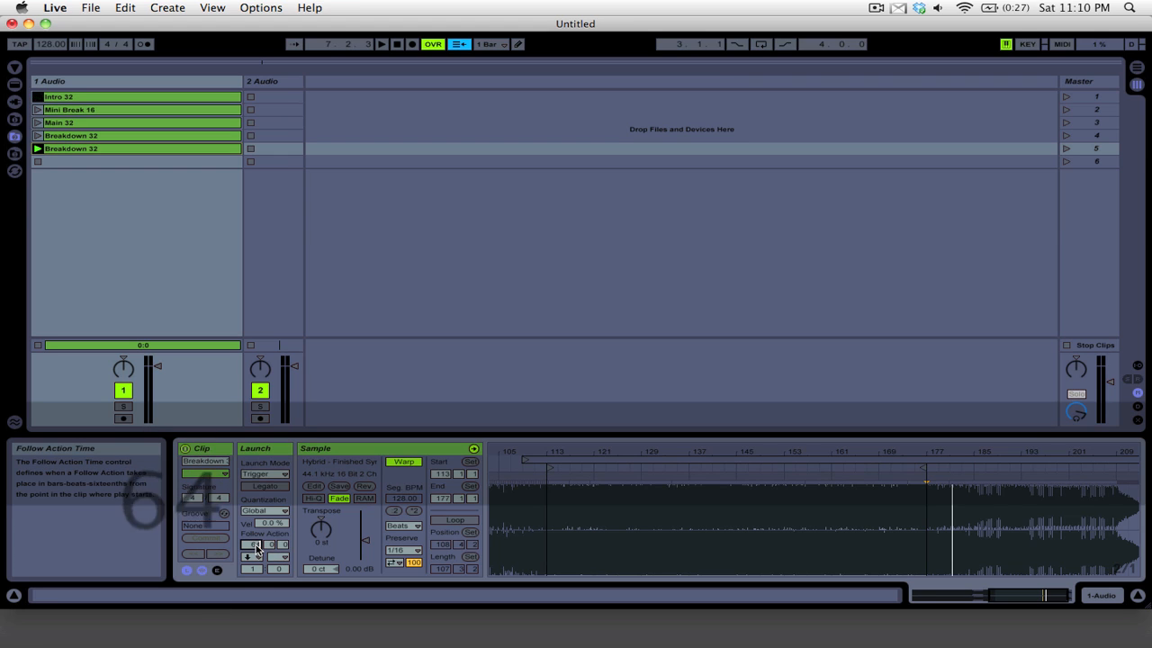
pyautogui.press('Return')
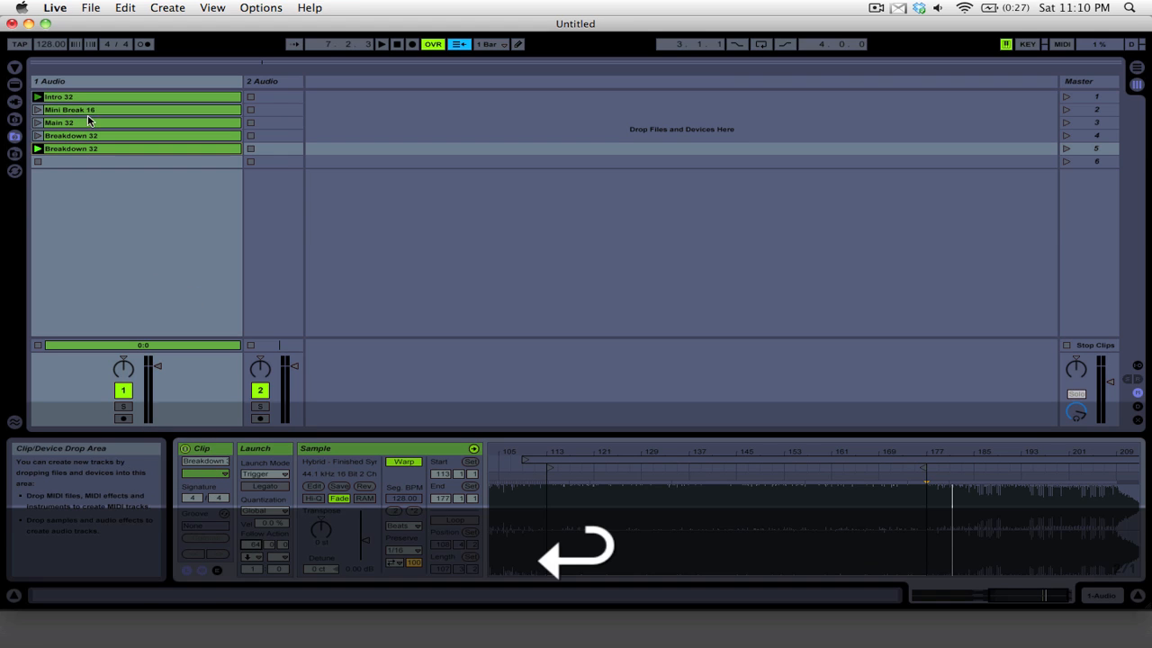
pyautogui.press('super+r')
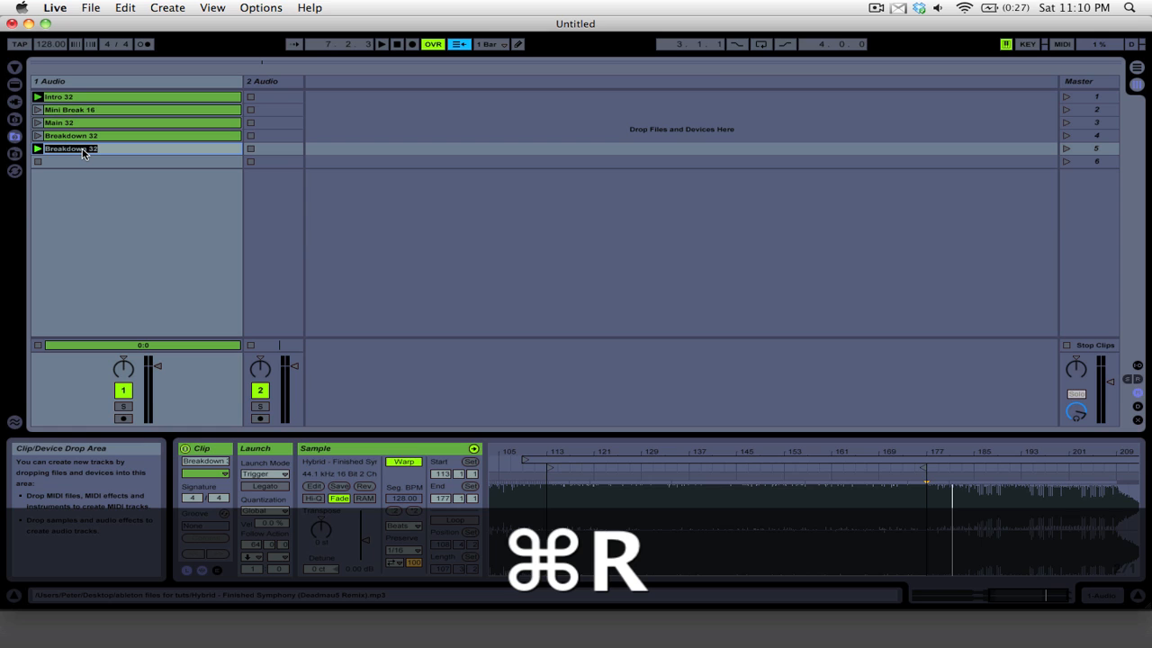
pyautogui.write('Main 64')
pyautogui.press('Return')
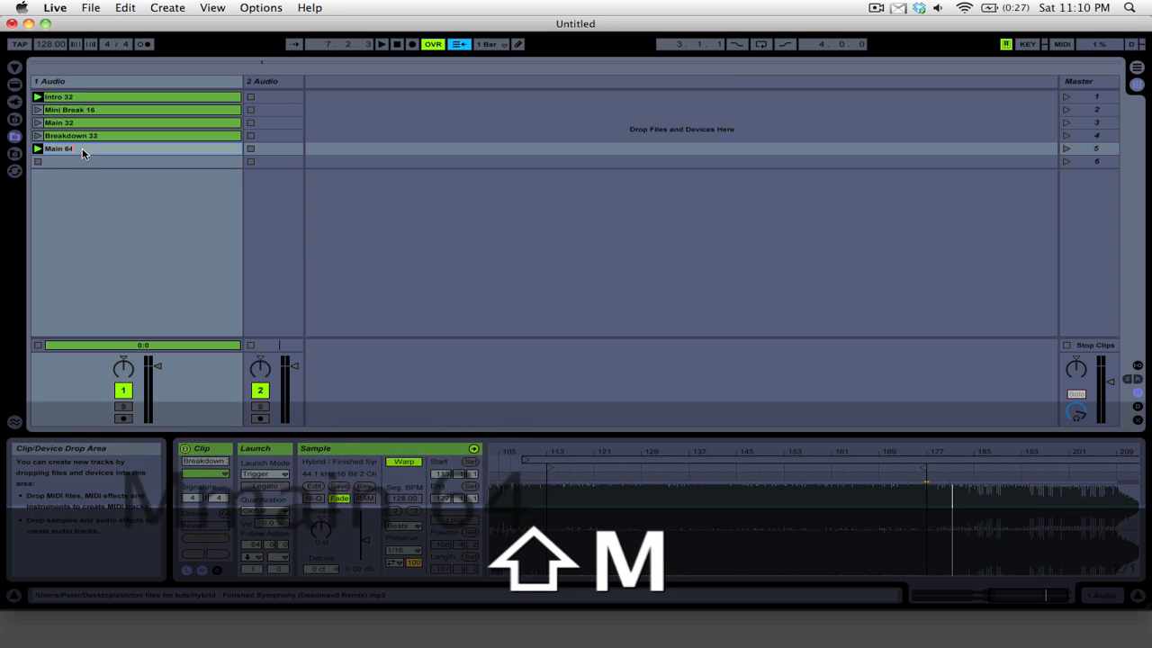
pyautogui.press('Return')
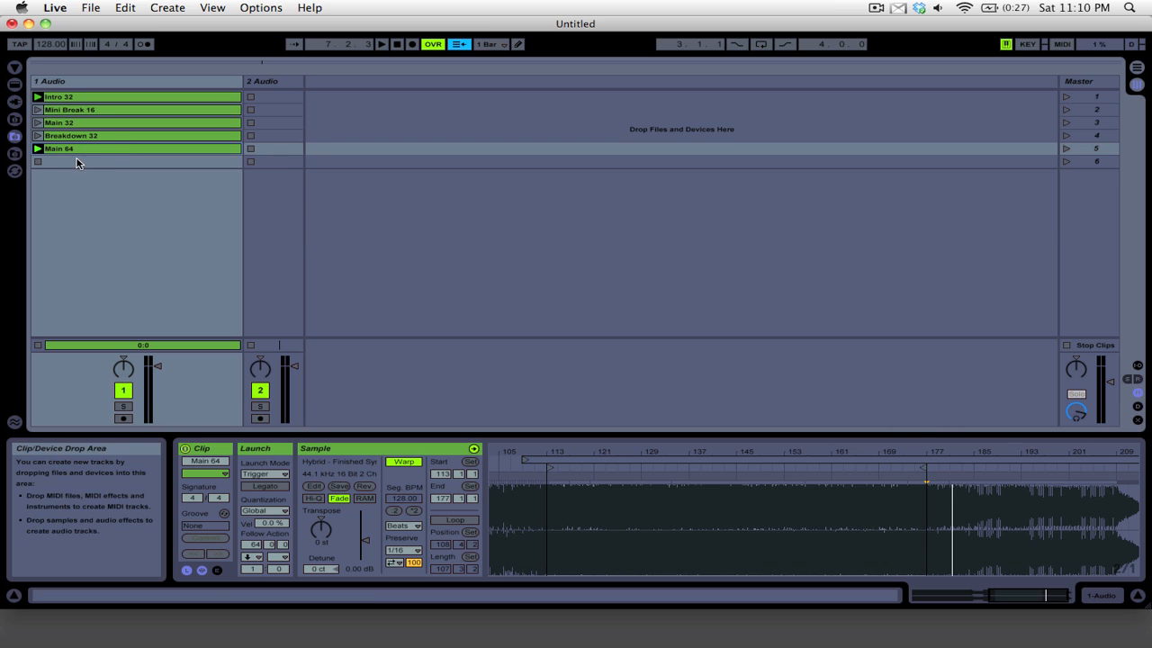
# - Duplicate the Main 64 clip into the sixth slot and set the copy to run from bar 177 to bar 209
pyautogui.moveTo(82, 149); pyautogui.dragTo(81, 162)
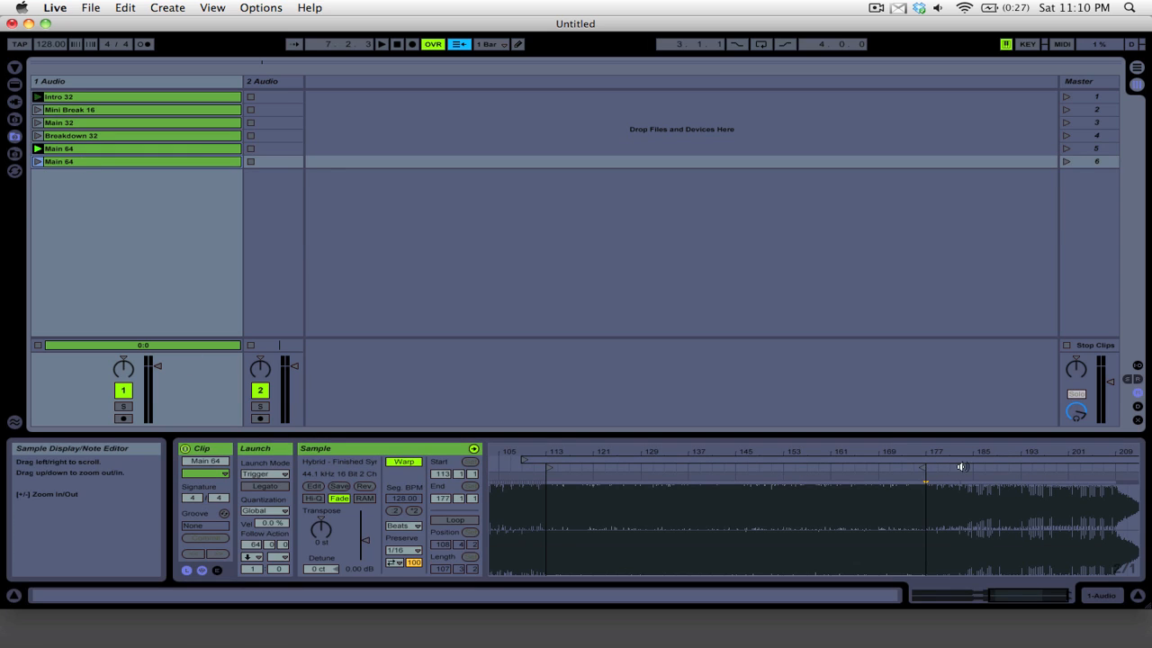
pyautogui.moveTo(1001, 450); pyautogui.dragTo(978, 449)
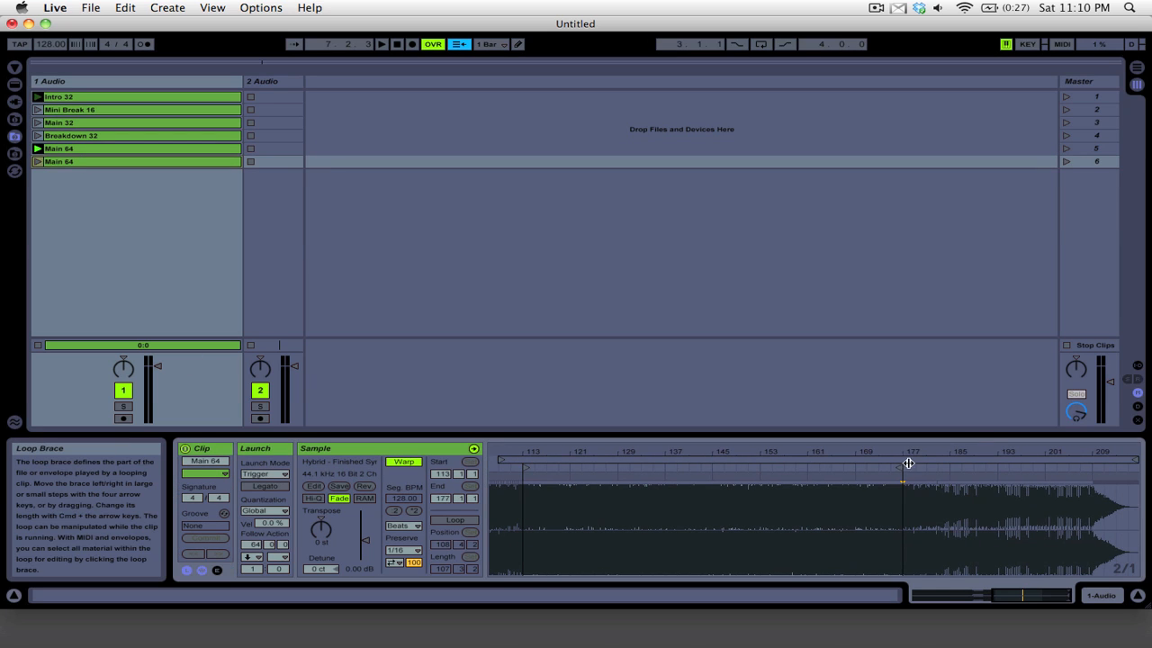
pyautogui.moveTo(899, 466); pyautogui.dragTo(1087, 469)
pyautogui.moveTo(951, 449); pyautogui.dragTo(990, 449)
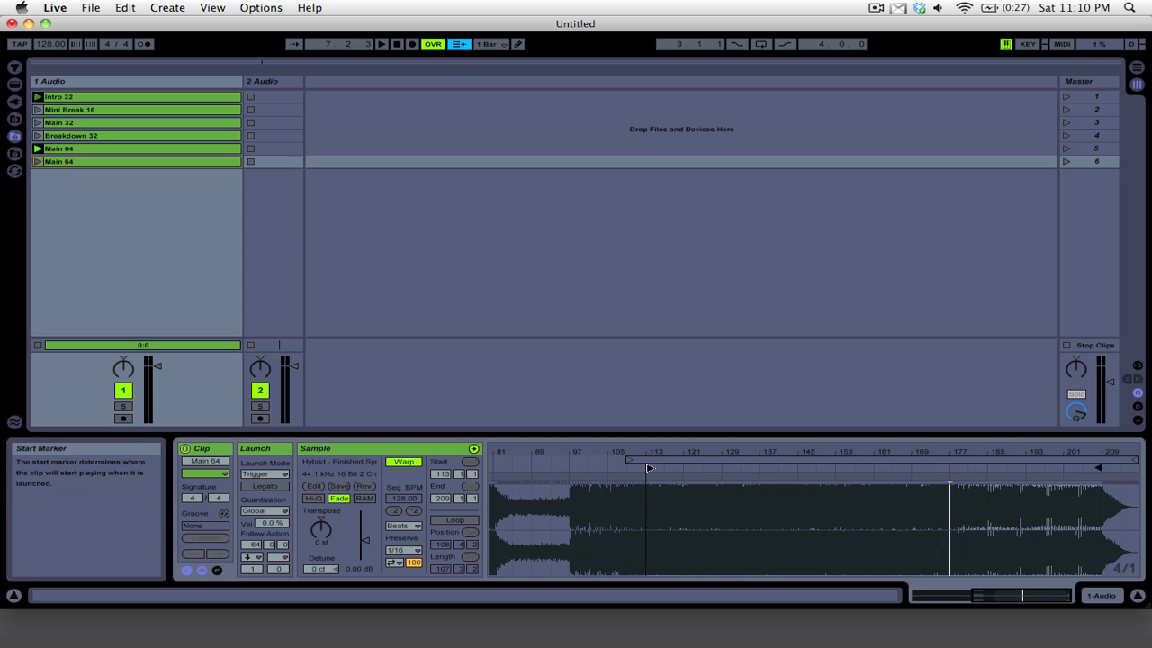
pyautogui.click(649, 468)
pyautogui.moveTo(649, 468); pyautogui.dragTo(952, 467)
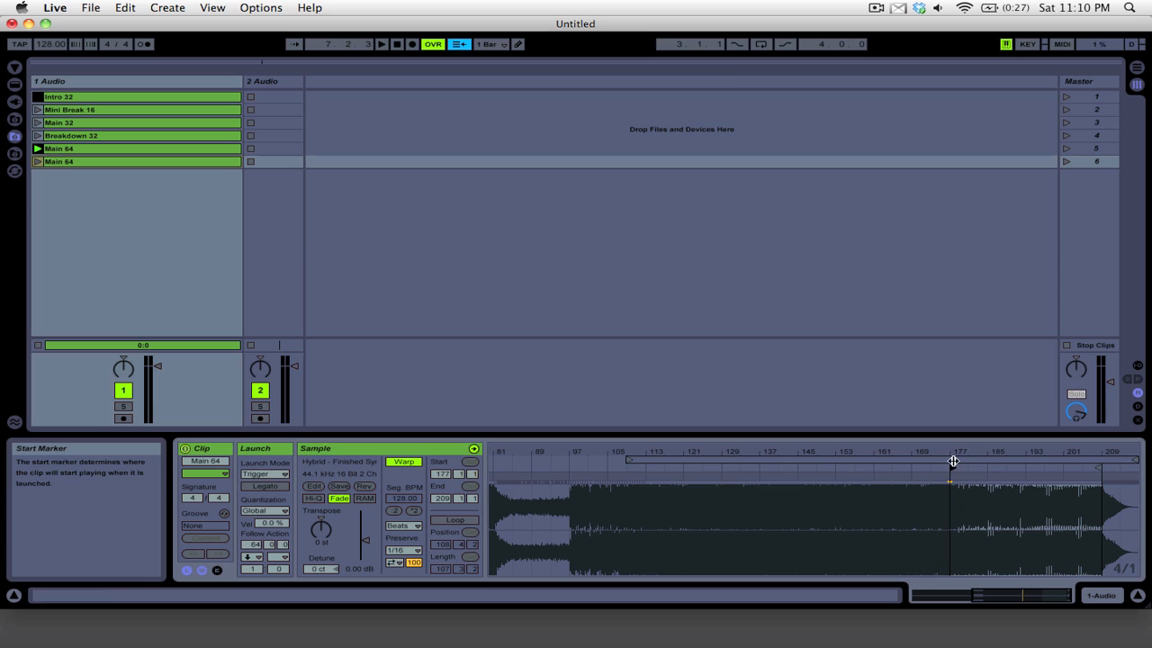
pyautogui.moveTo(1069, 449); pyautogui.dragTo(1071, 453)
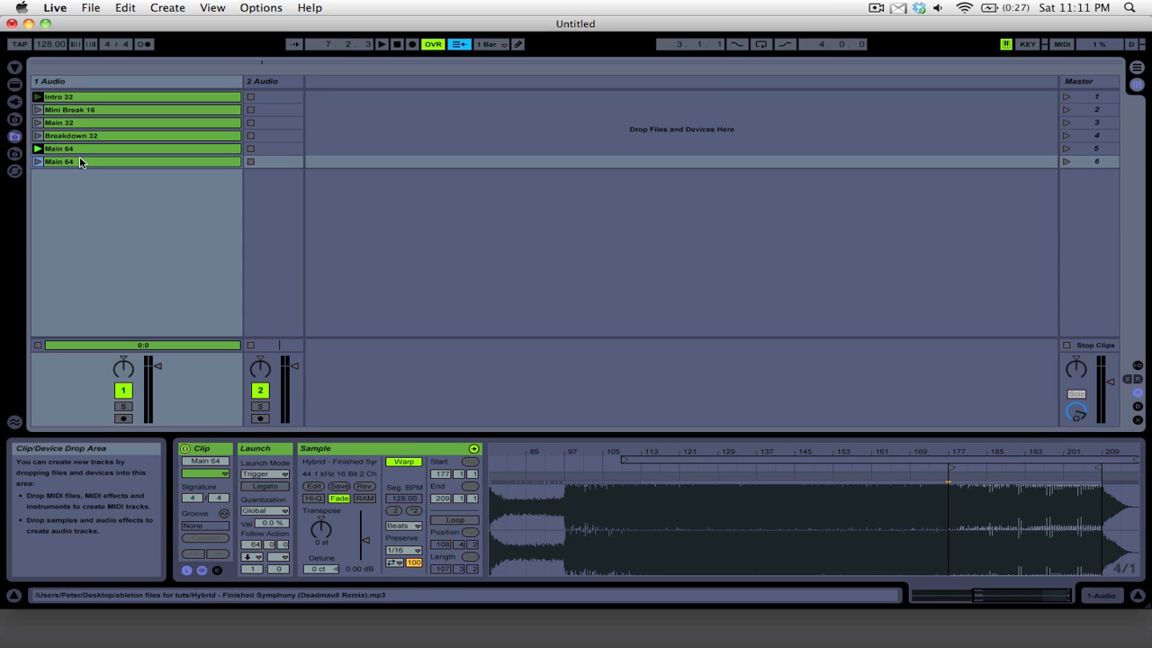
# - Rename the sixth clip as Outro 32
pyautogui.press('super+r')
pyautogui.write('Outro 32')
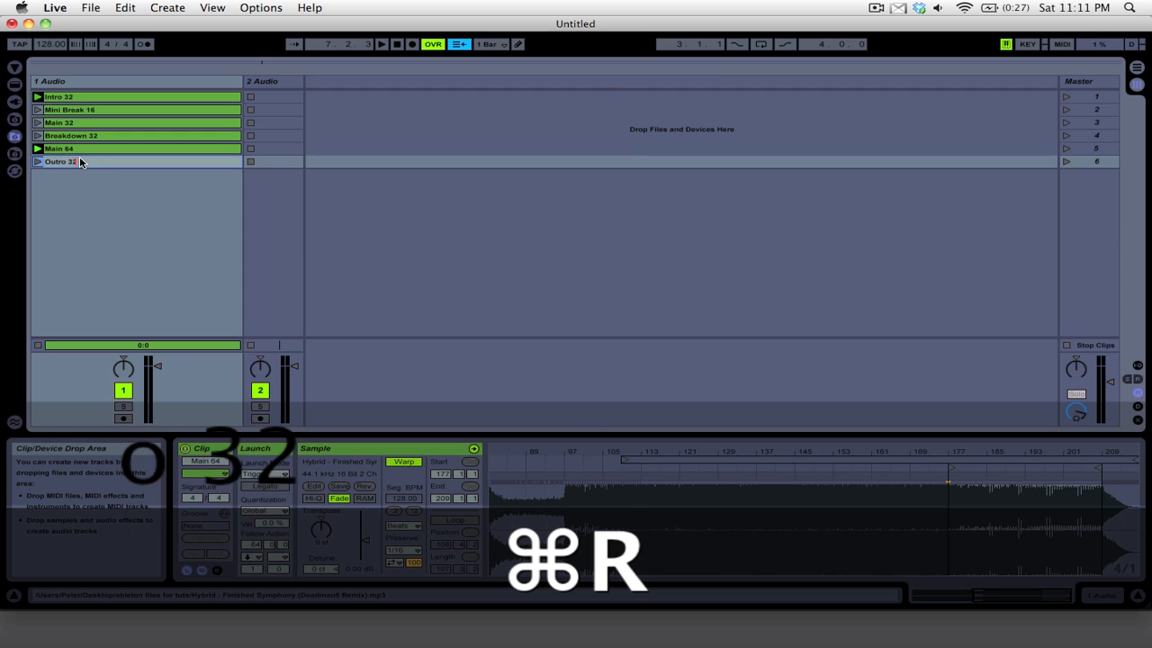
pyautogui.press('Return')
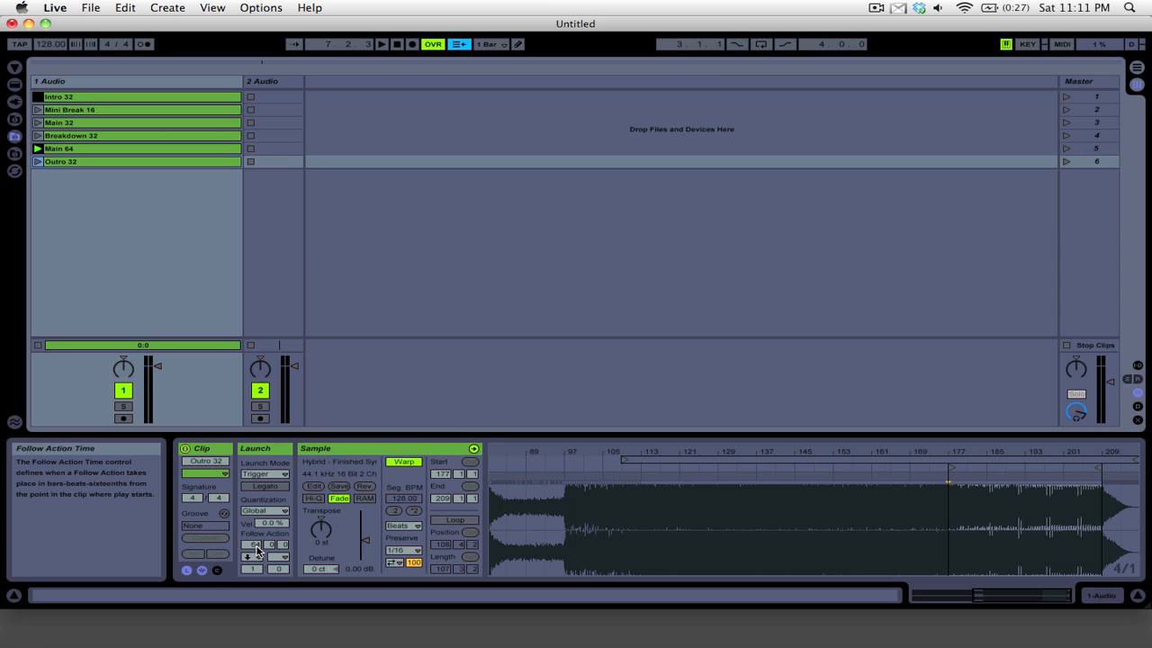
# - Set the Outro 32 clip's follow action to Stop with a follow action time of 32 bars
pyautogui.click(258, 549)
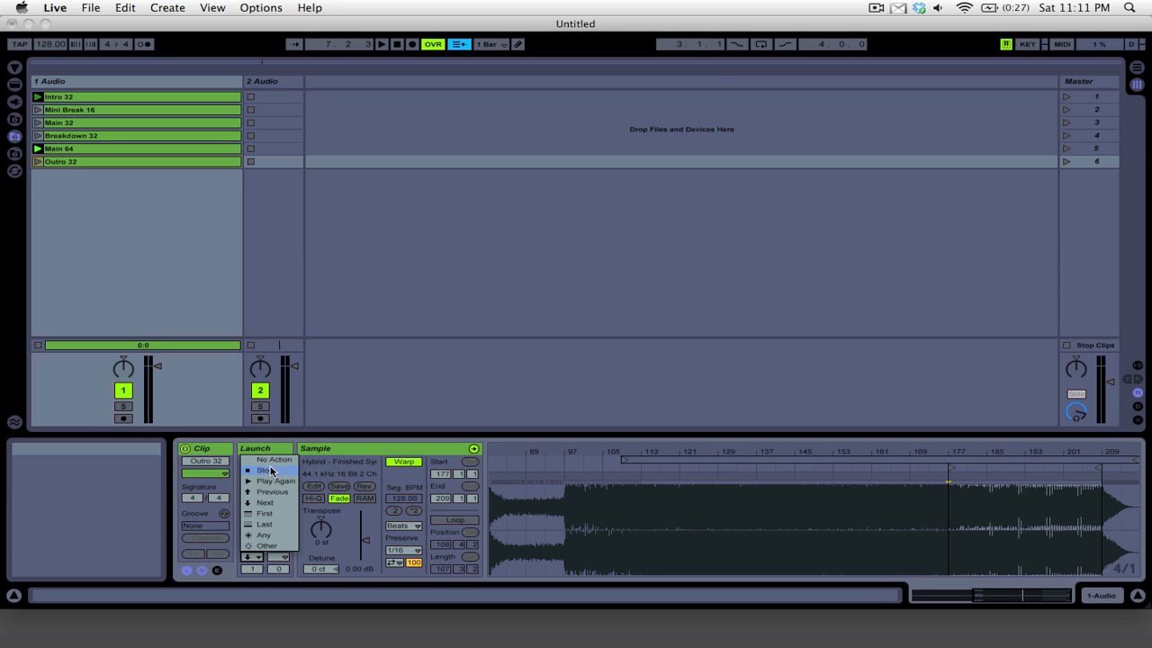
pyautogui.click(270, 470)
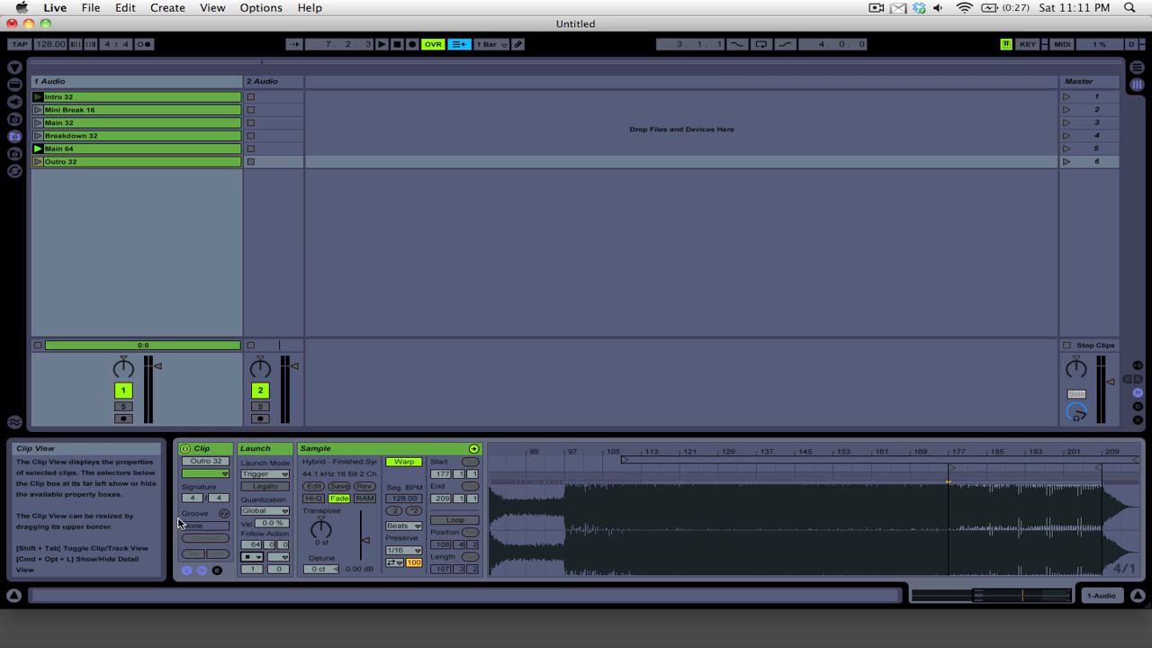
pyautogui.write('32')
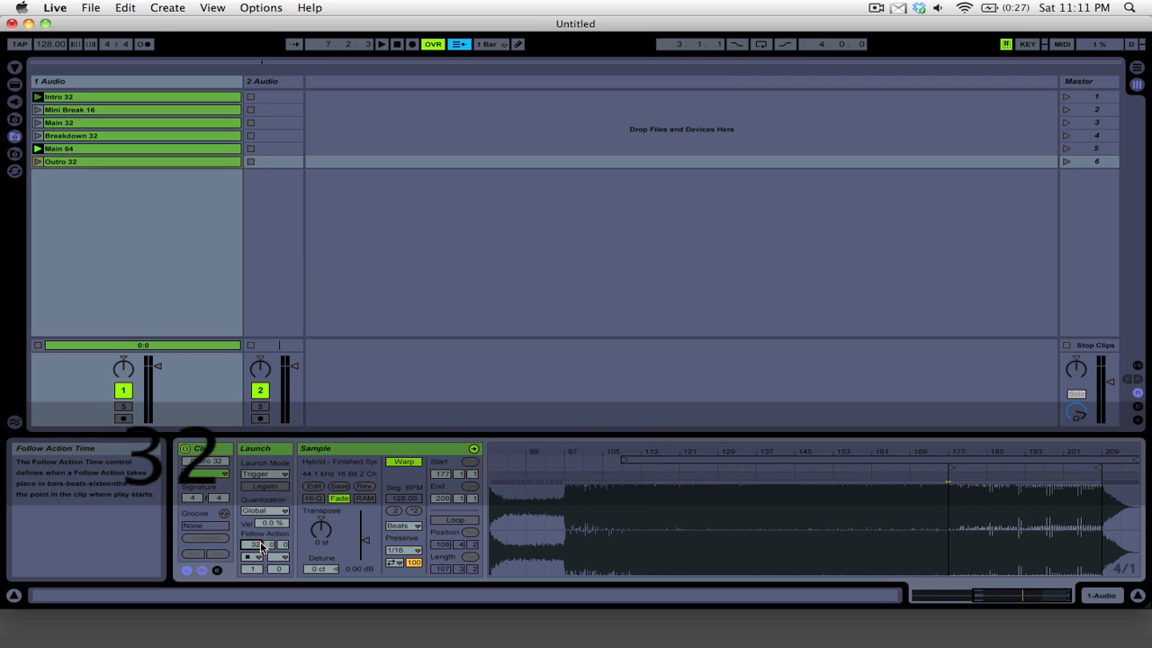
pyautogui.press('Return')
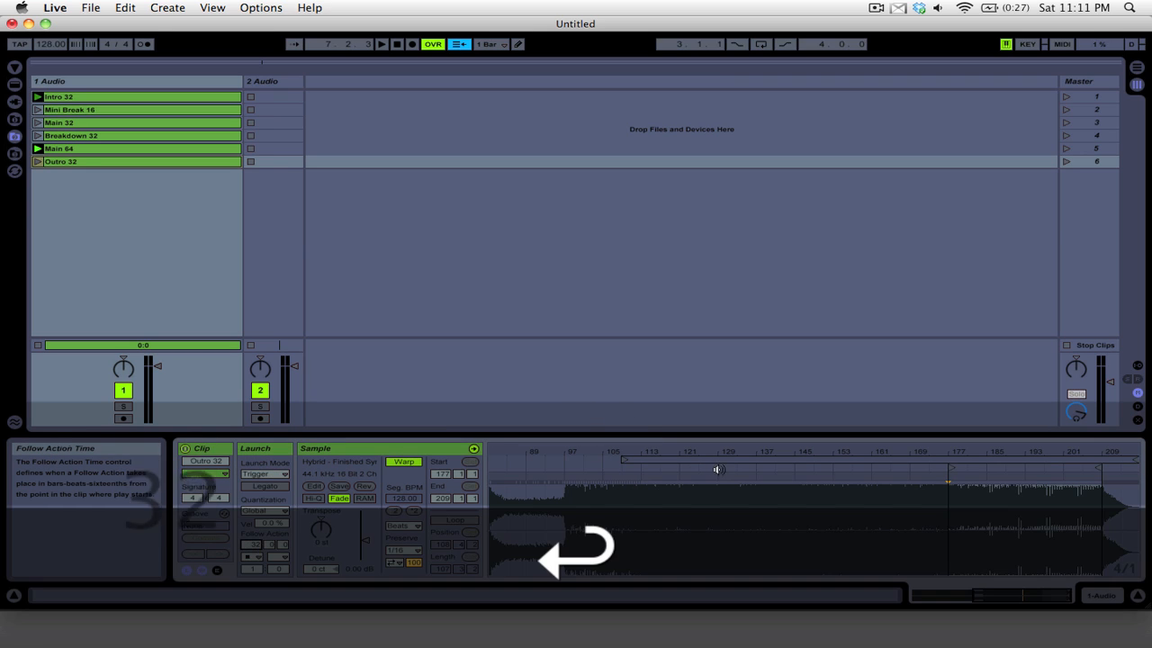
# - Look through the clips from Intro 32 down to Outro 32, checking each section's start and end in the waveform
pyautogui.doubleClick(999, 592)
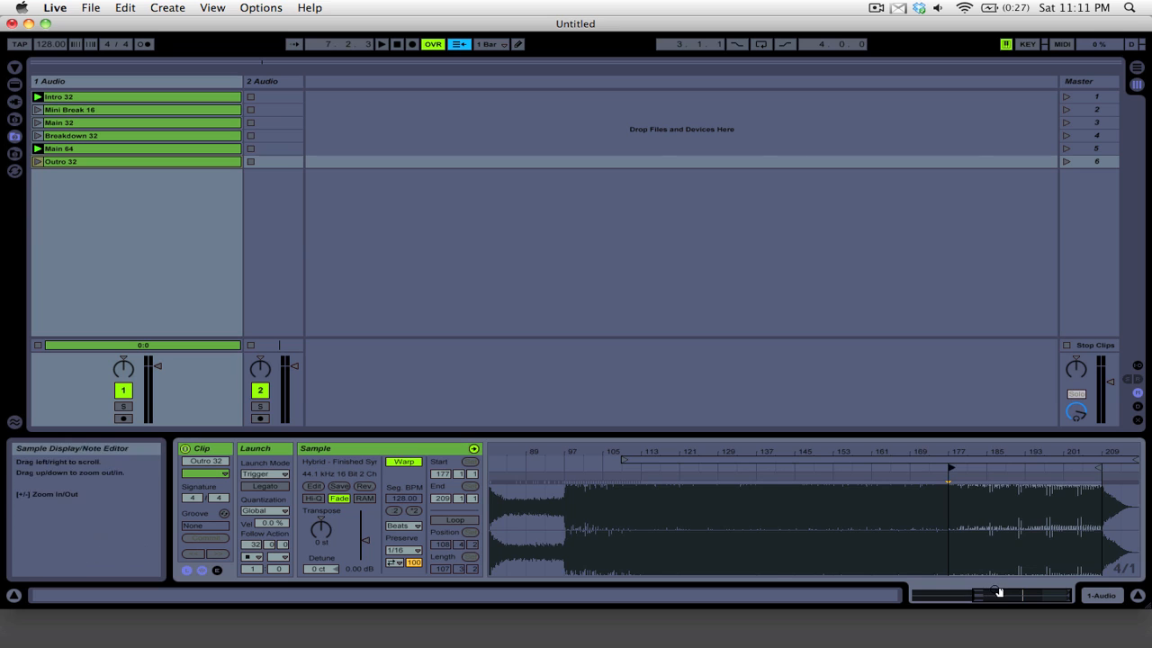
pyautogui.click(149, 96)
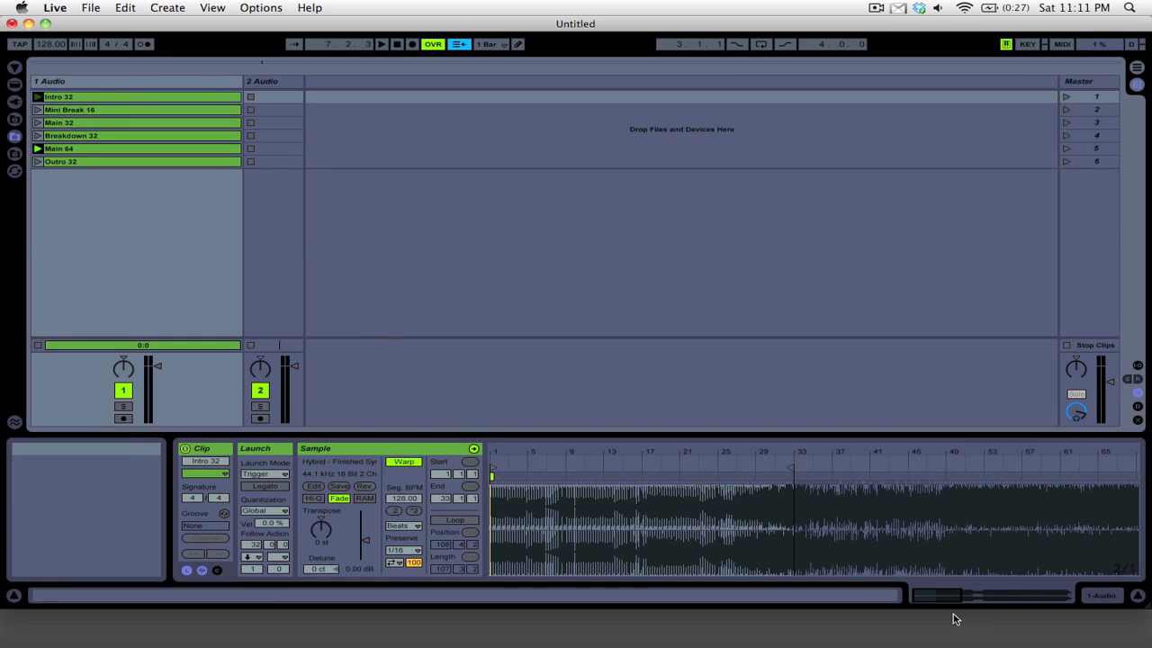
pyautogui.doubleClick(1015, 600)
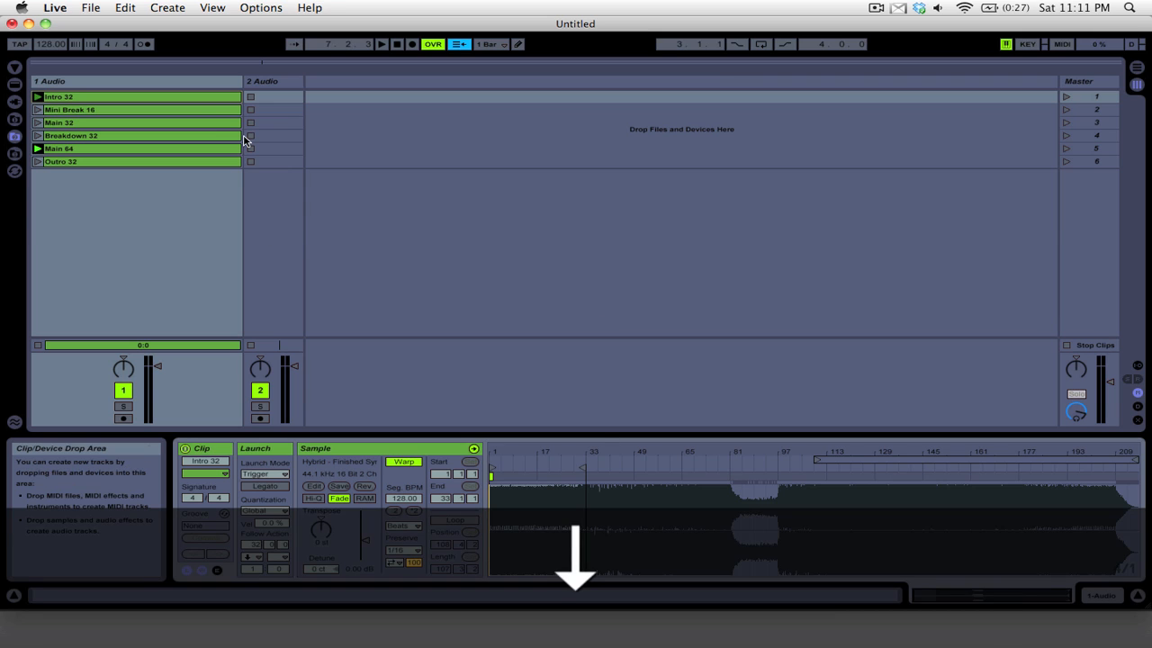
pyautogui.click(185, 108)
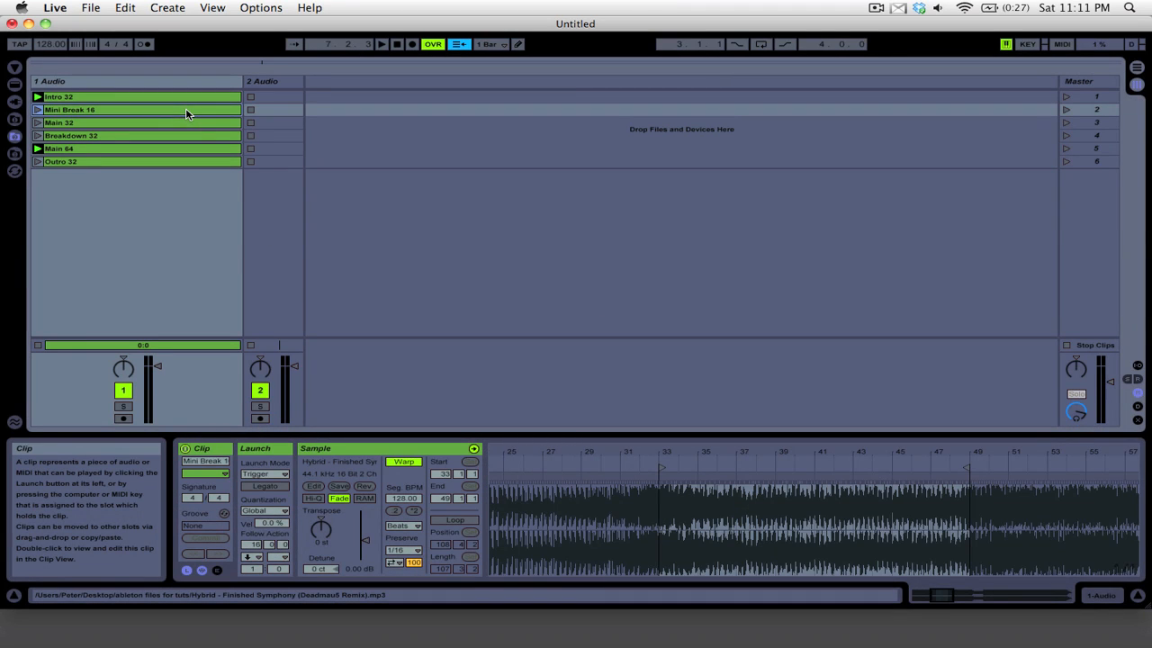
pyautogui.press('Down')
pyautogui.press('Down')
pyautogui.press('Down')
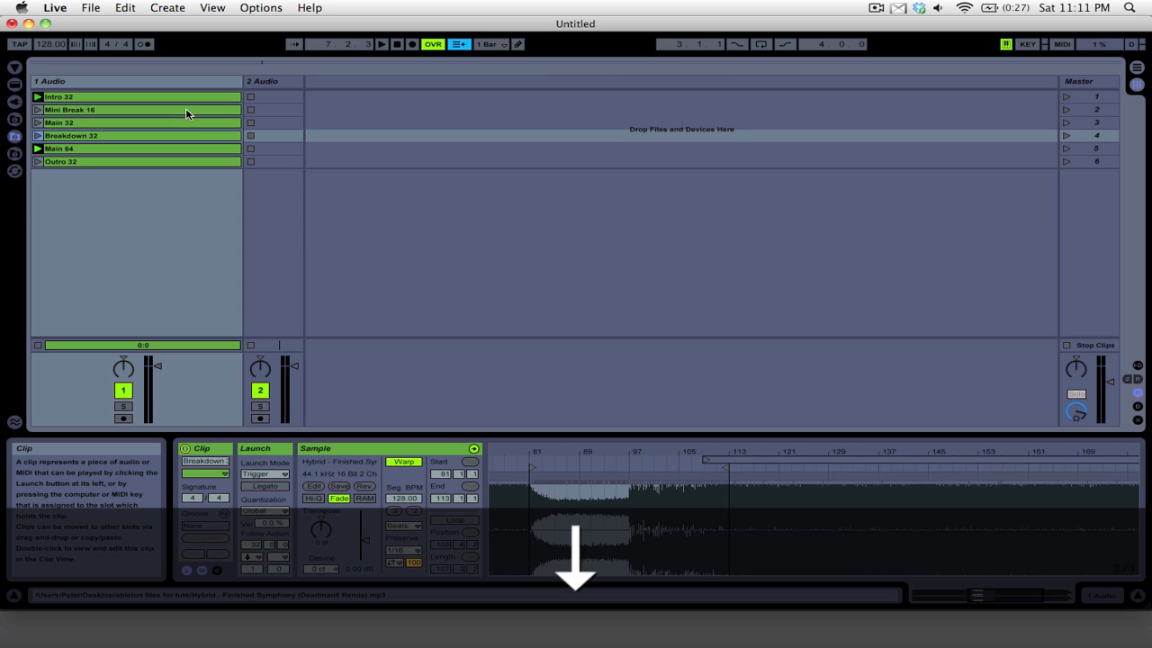
pyautogui.press('Down')
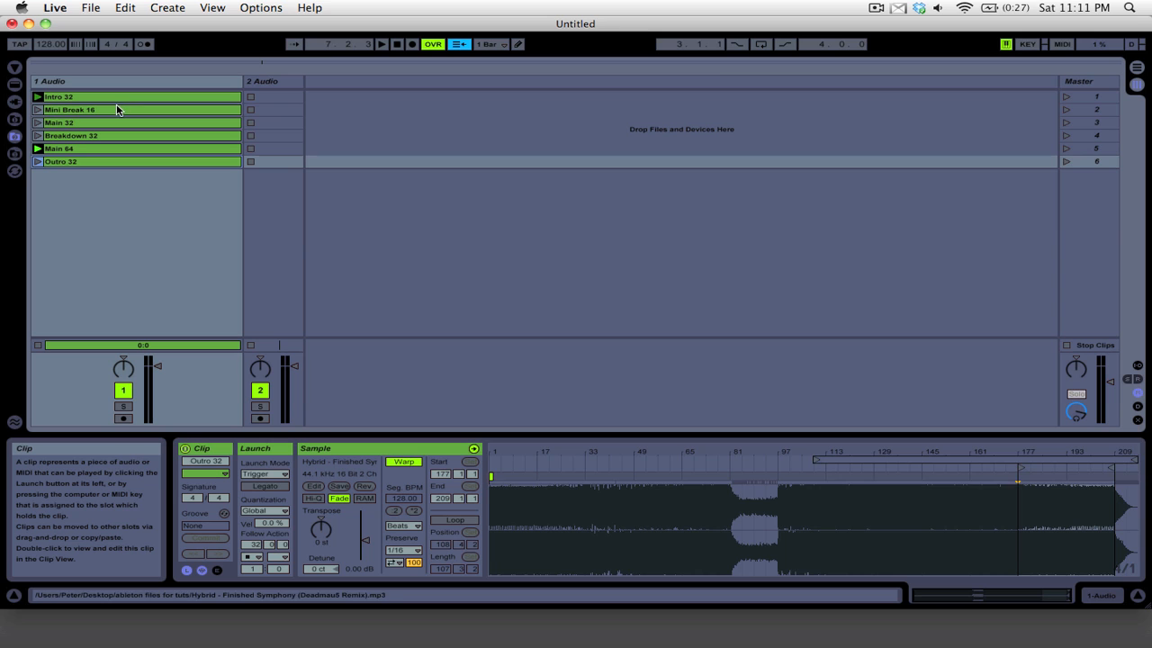
# - Play the Mini Break 16 clip through its follow action into Main 32, and stop playback
pyautogui.click(117, 109)
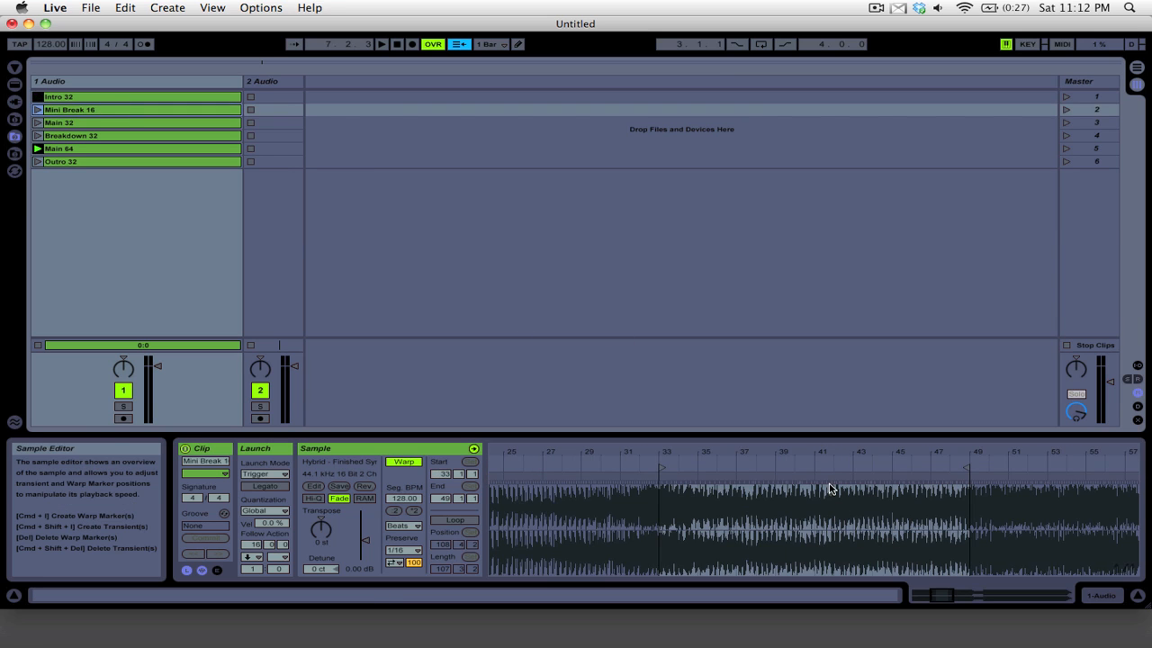
pyautogui.moveTo(803, 454); pyautogui.dragTo(738, 454)
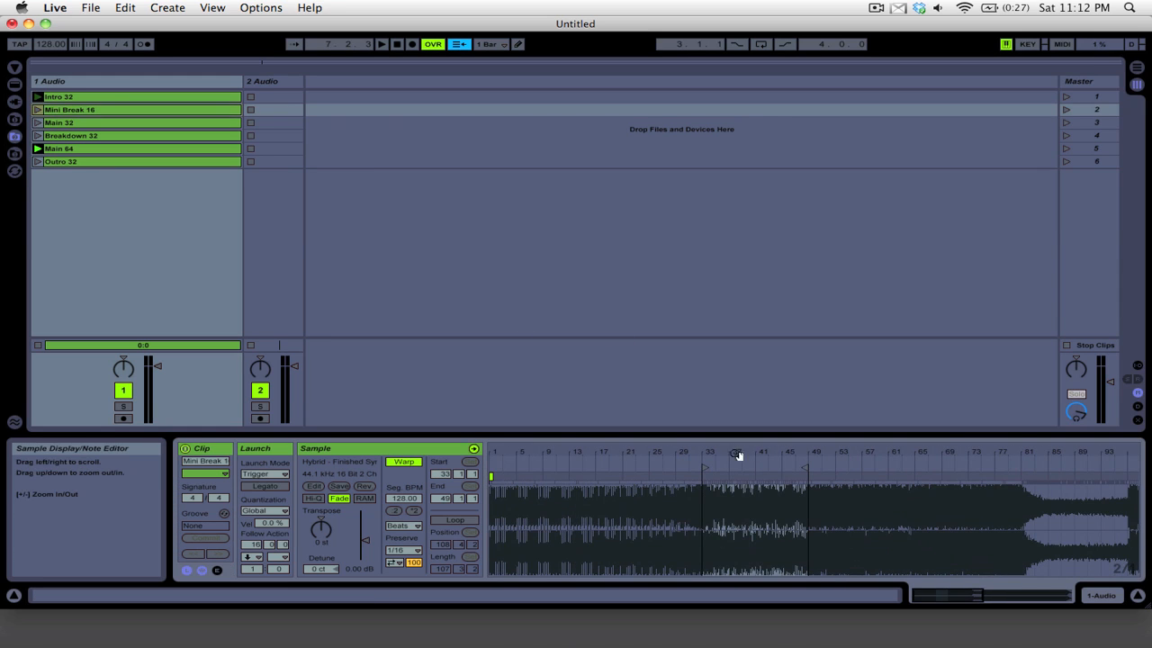
pyautogui.click(38, 110)
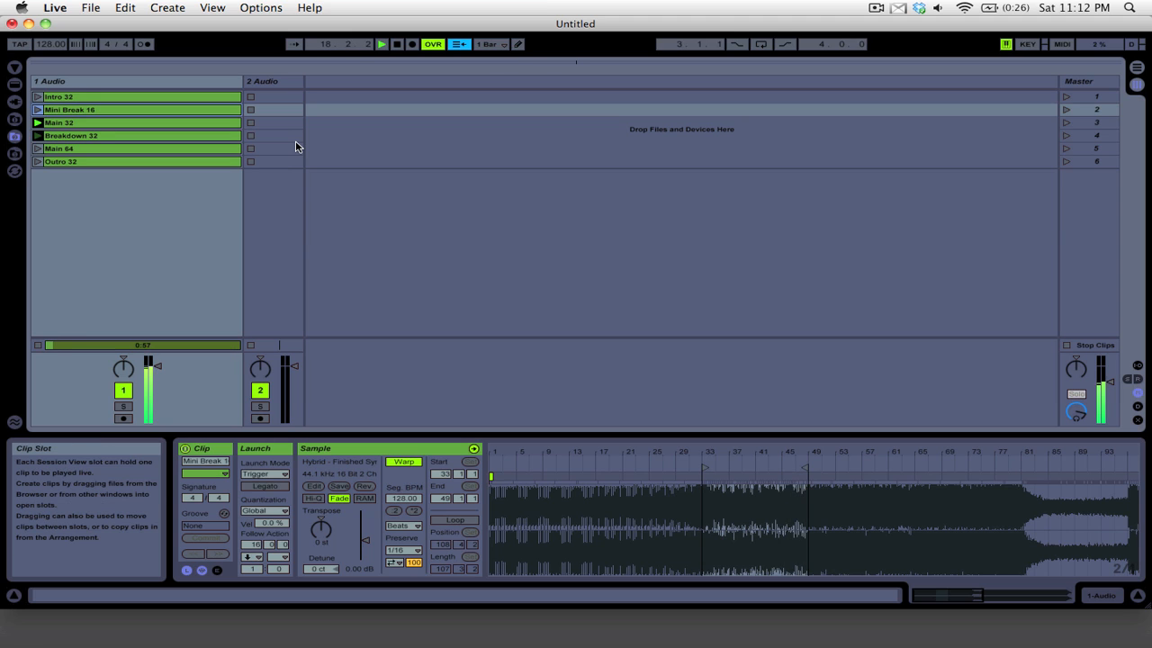
pyautogui.press('space')
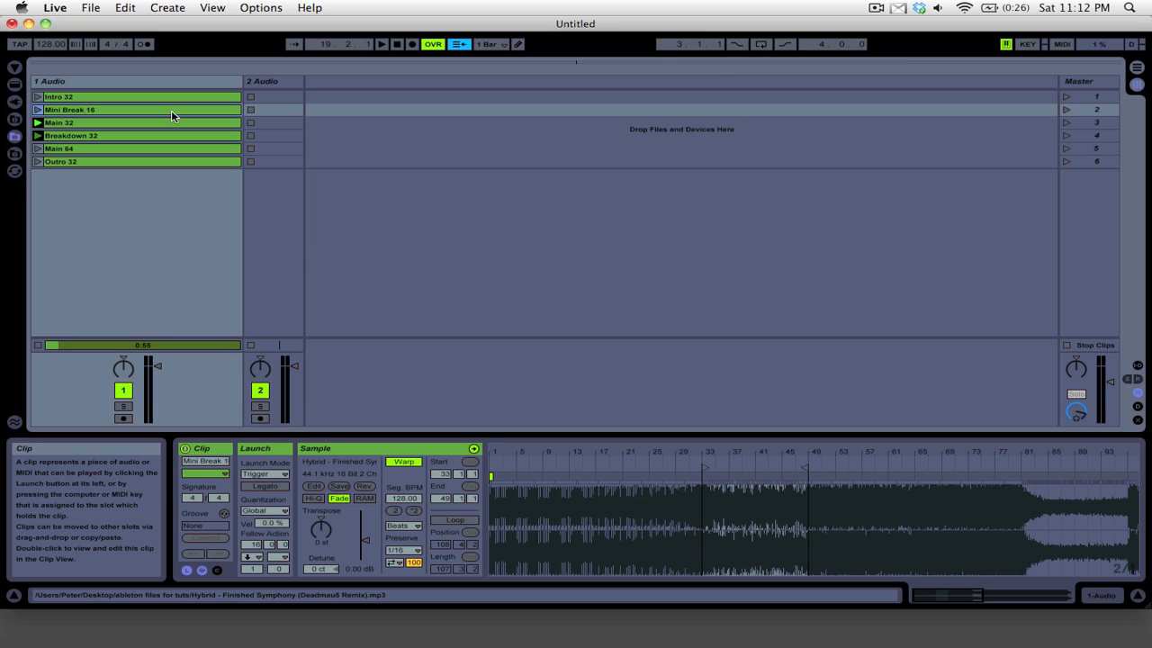
pyautogui.click(78, 126)
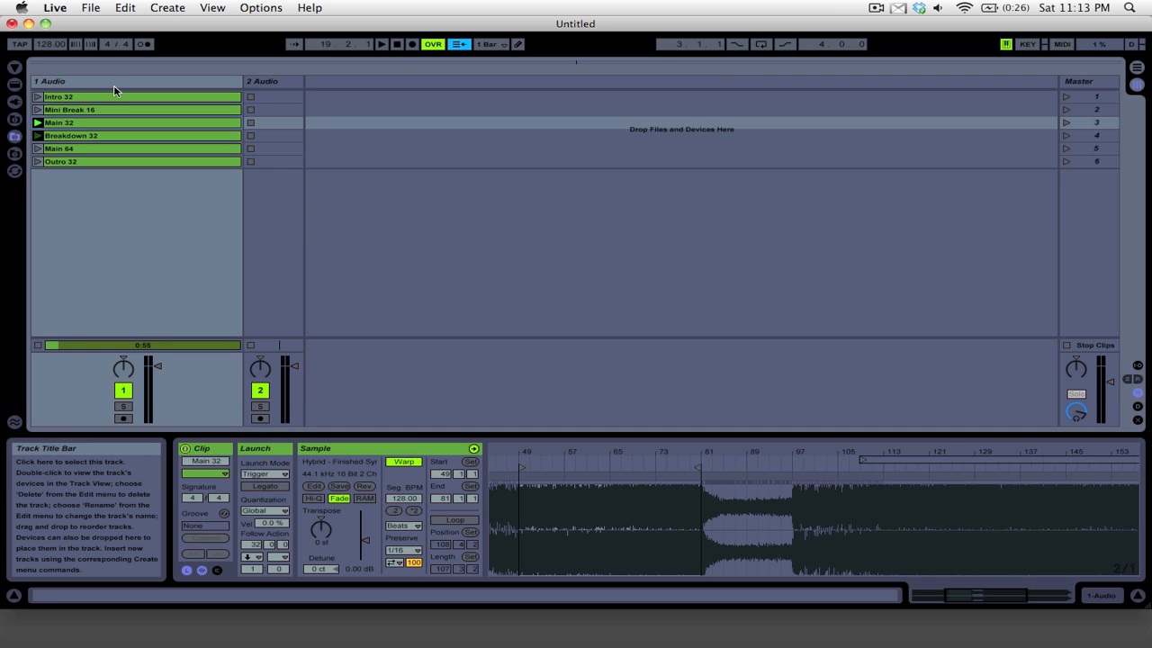
# - Create a project named FS D5 Mix inside the "ableton files for tuts" folder
pyautogui.click(12, 138)
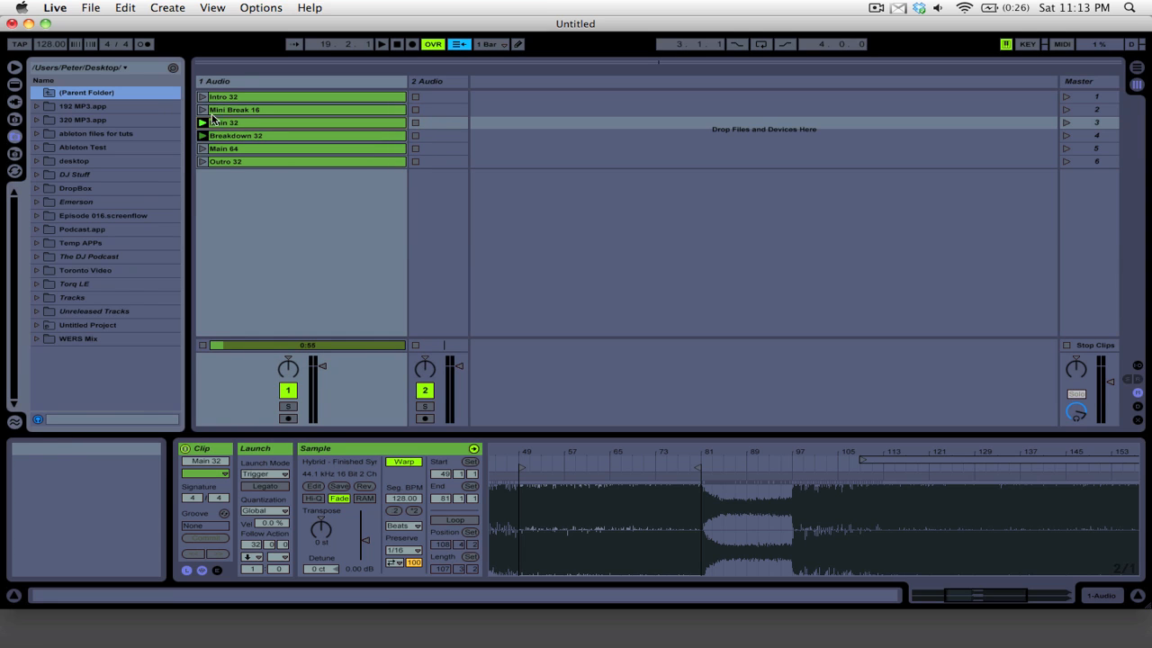
pyautogui.doubleClick(95, 134)
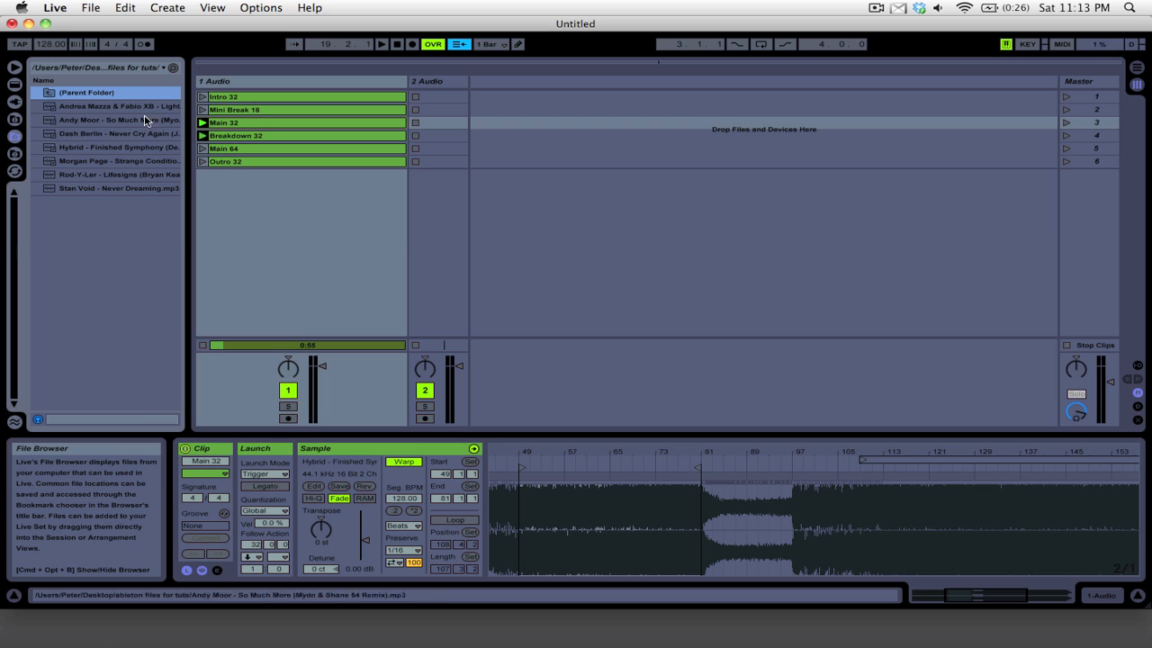
pyautogui.rightClick(113, 272)
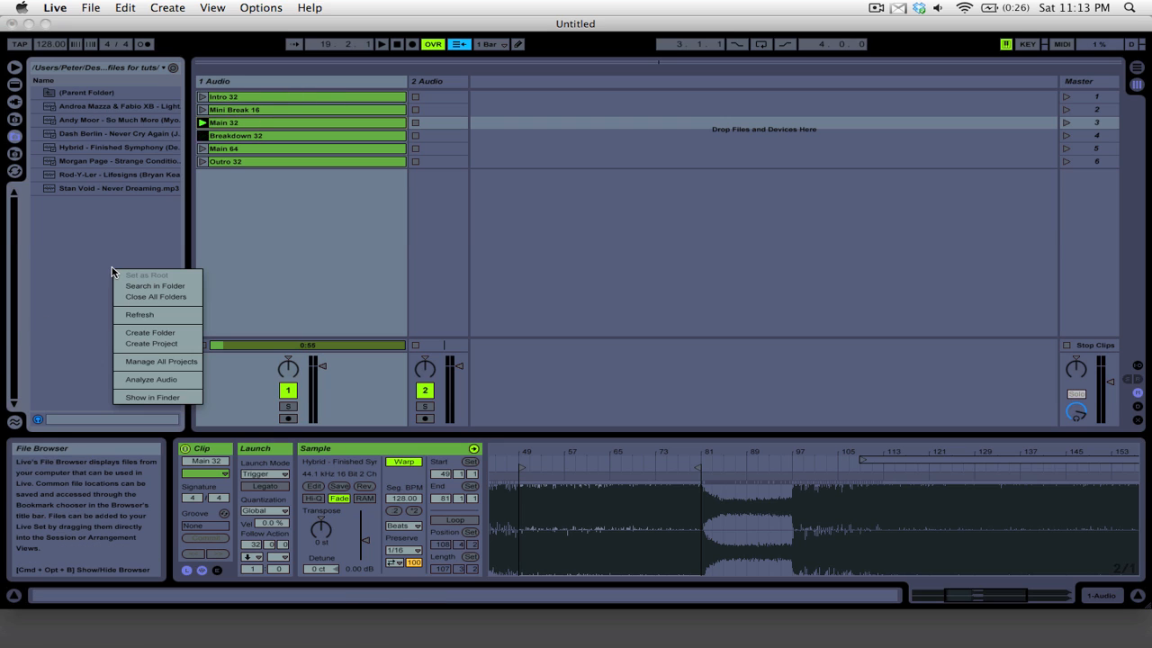
pyautogui.click(168, 345)
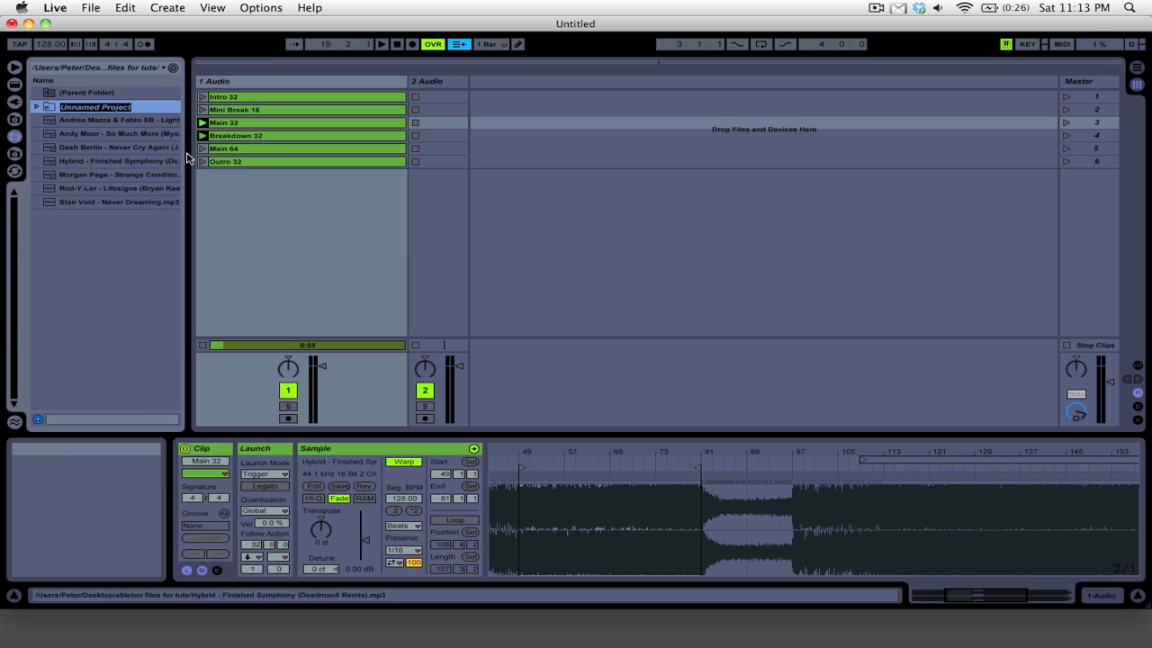
pyautogui.write('FS D5 Mix')
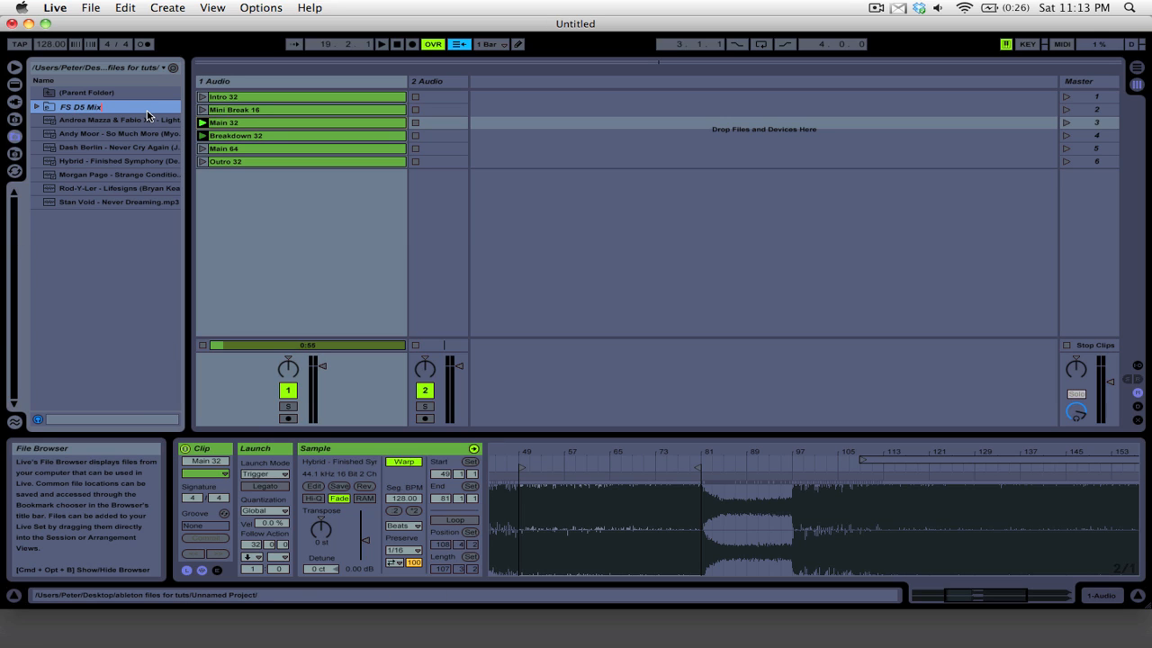
pyautogui.press('Return')
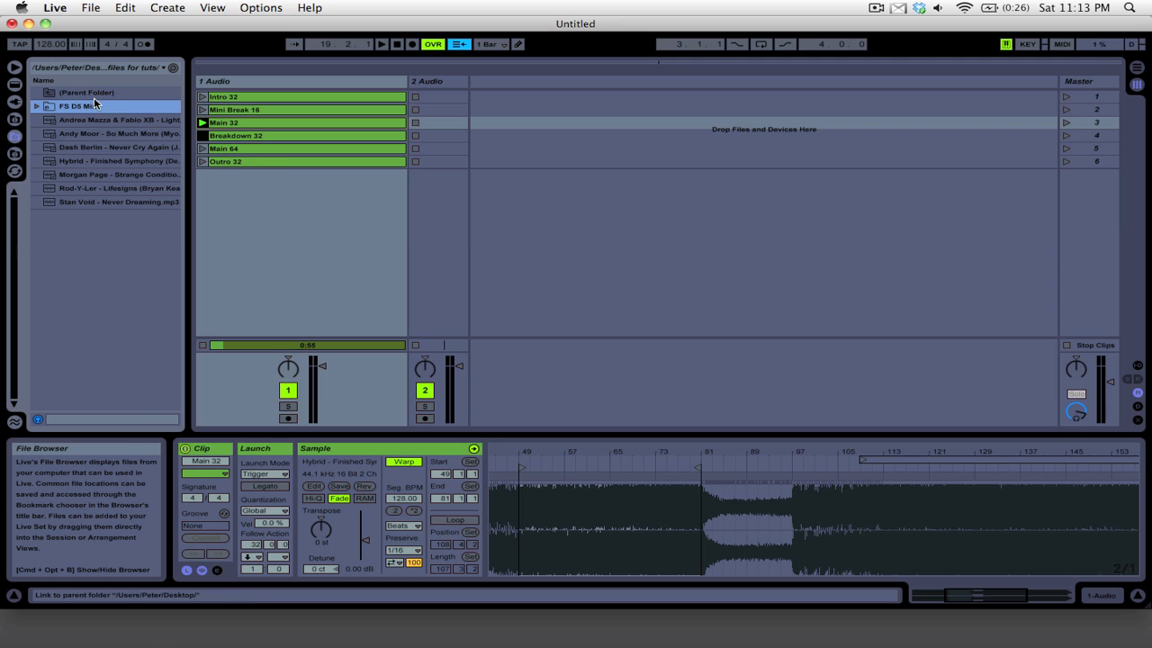
# - Save all six clips from Intro 32 to Outro 32 into the FS D5 Mix project as a set named Fs D5
pyautogui.click(280, 95)
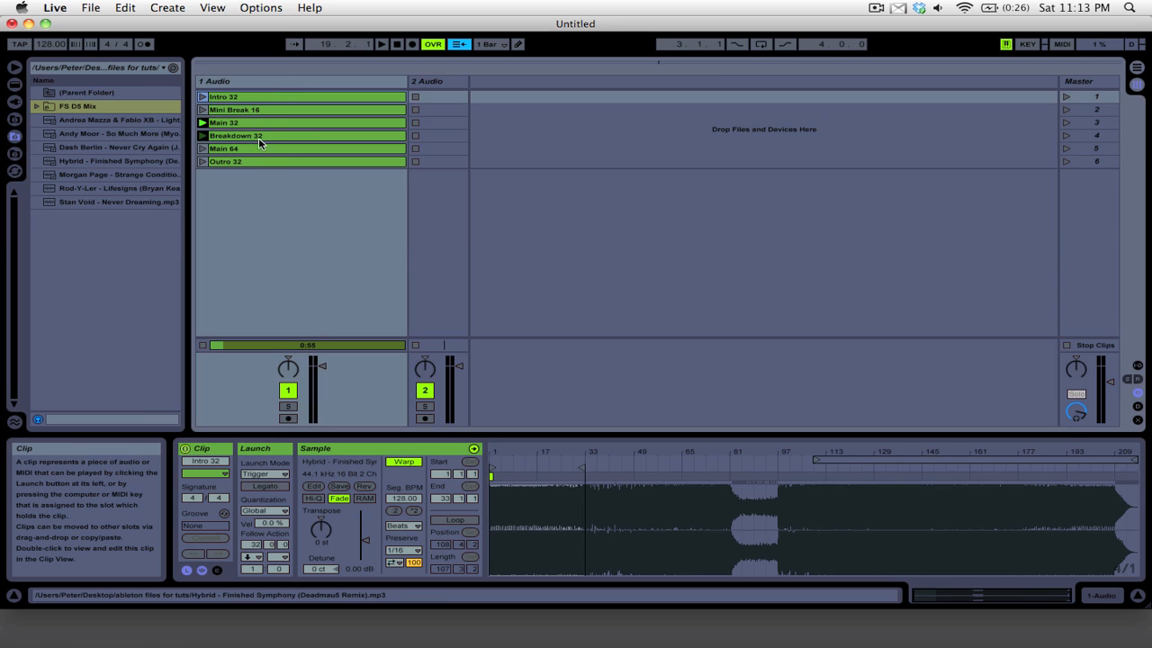
pyautogui.keyDown('shift'); pyautogui.click(270, 164); pyautogui.keyUp('shift')
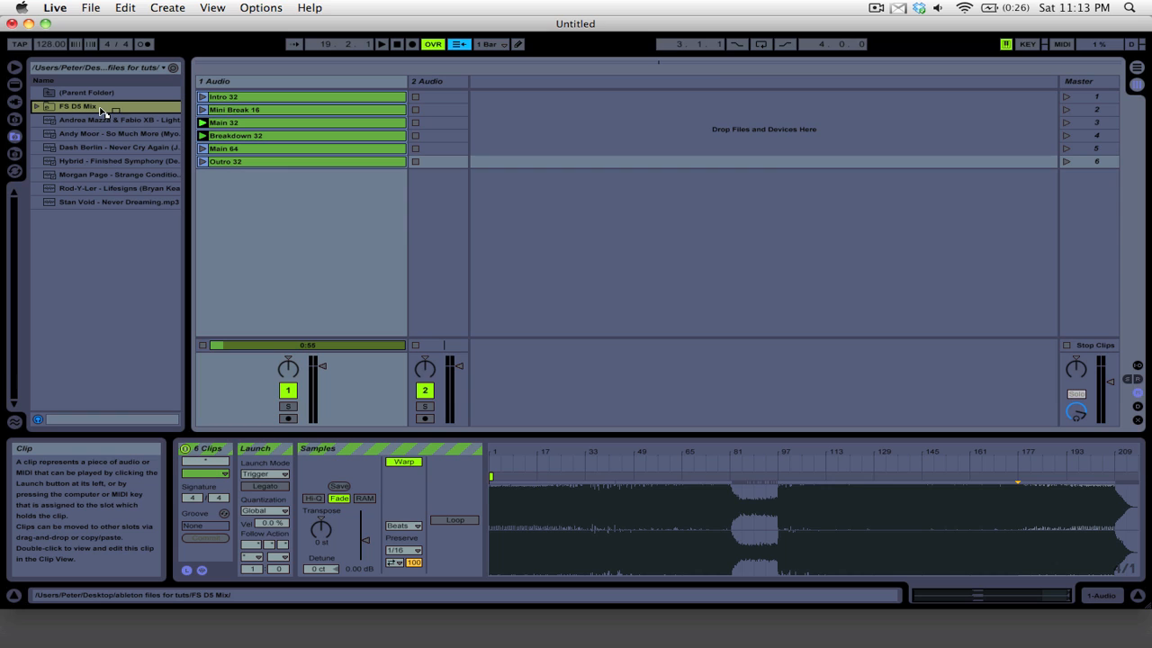
pyautogui.moveTo(101, 112); pyautogui.dragTo(102, 110)
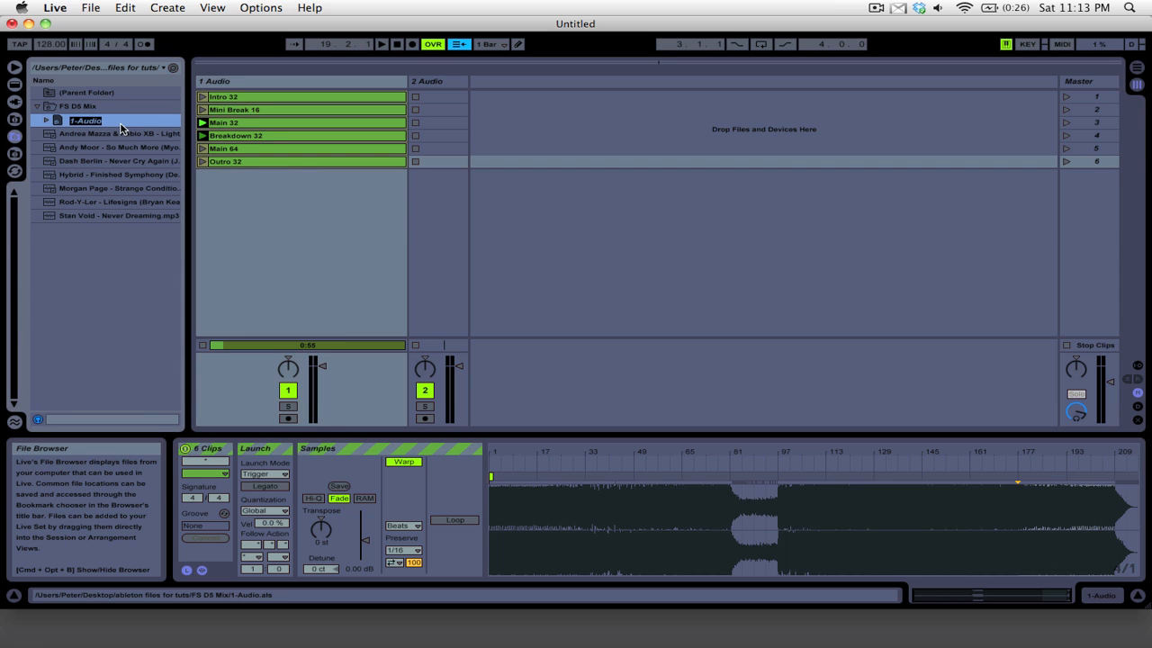
pyautogui.write('Fs D5')
pyautogui.press('Return')
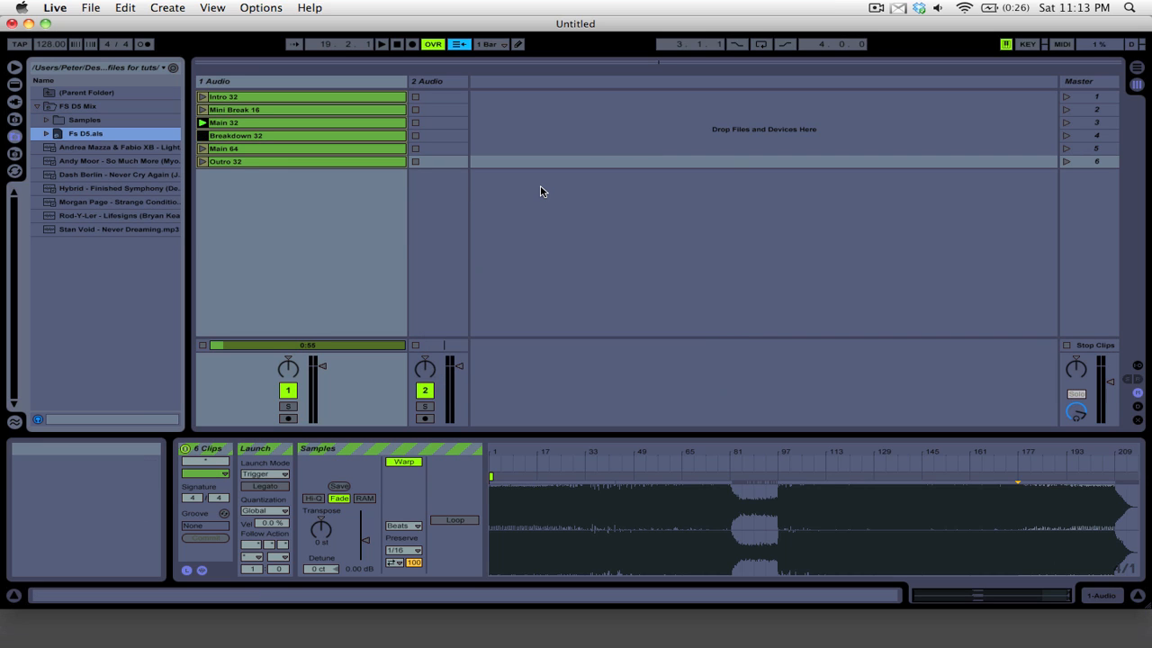
# - Examine the project's Samples folder and its Imported subfolder for the copied audio file, and collapse it again
pyautogui.click(46, 121)
pyautogui.click(56, 133)
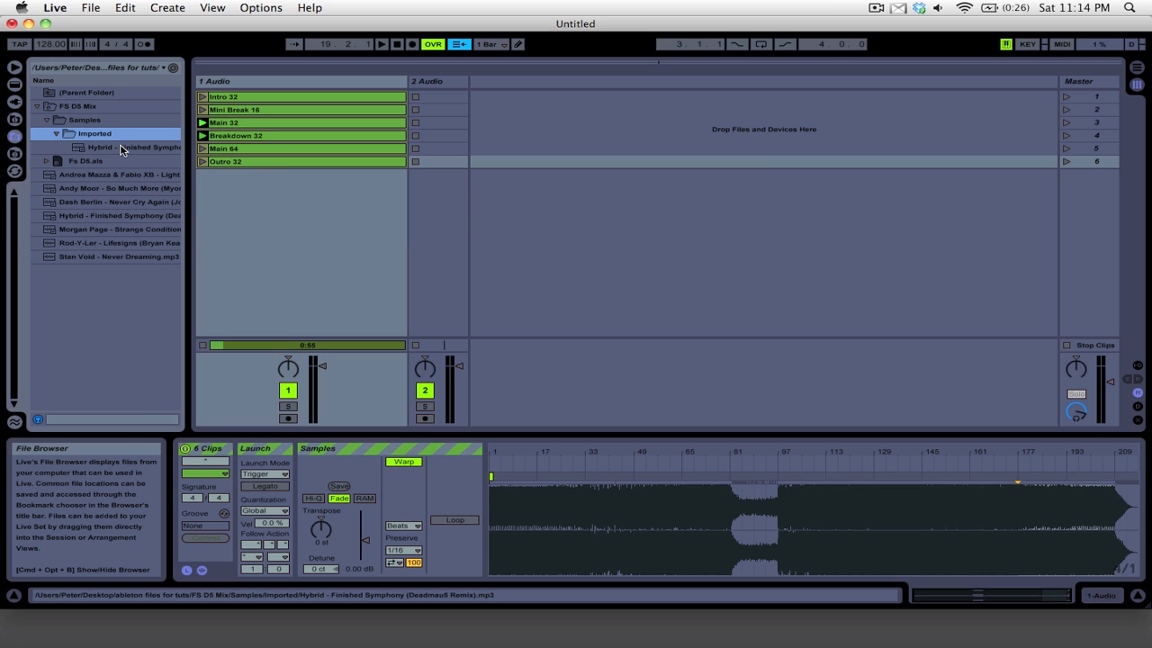
pyautogui.click(50, 125)
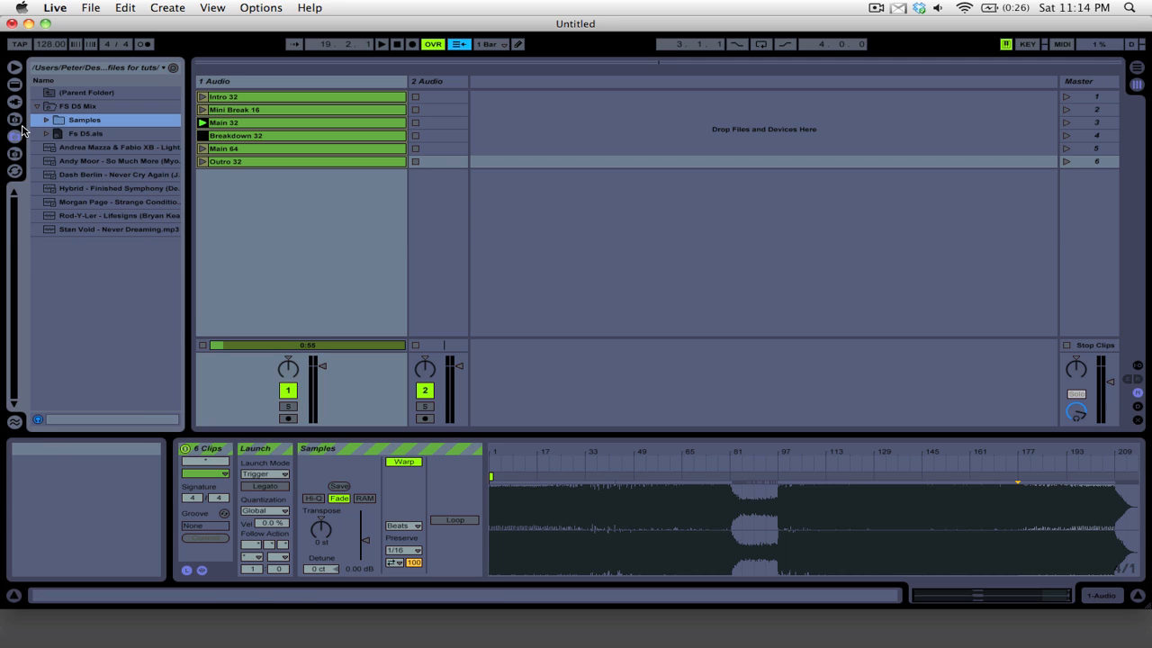
# - Load the saved Fs D5.als set into the second audio track, starting at the first clip slot
pyautogui.click(87, 133)
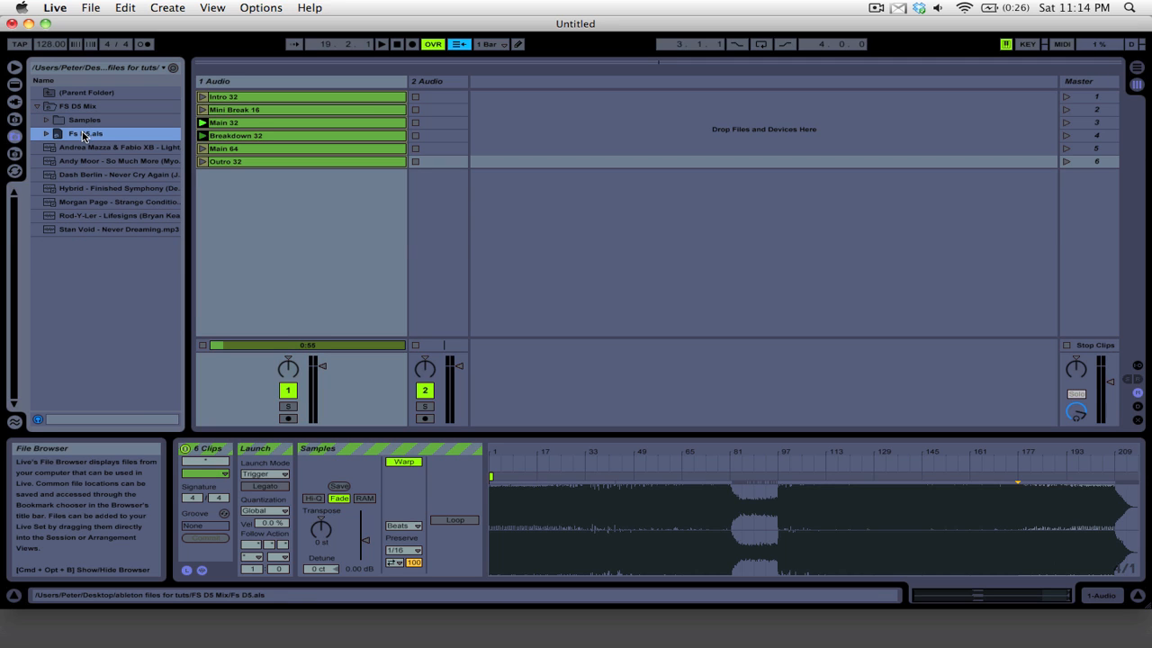
pyautogui.moveTo(84, 133); pyautogui.dragTo(441, 101)
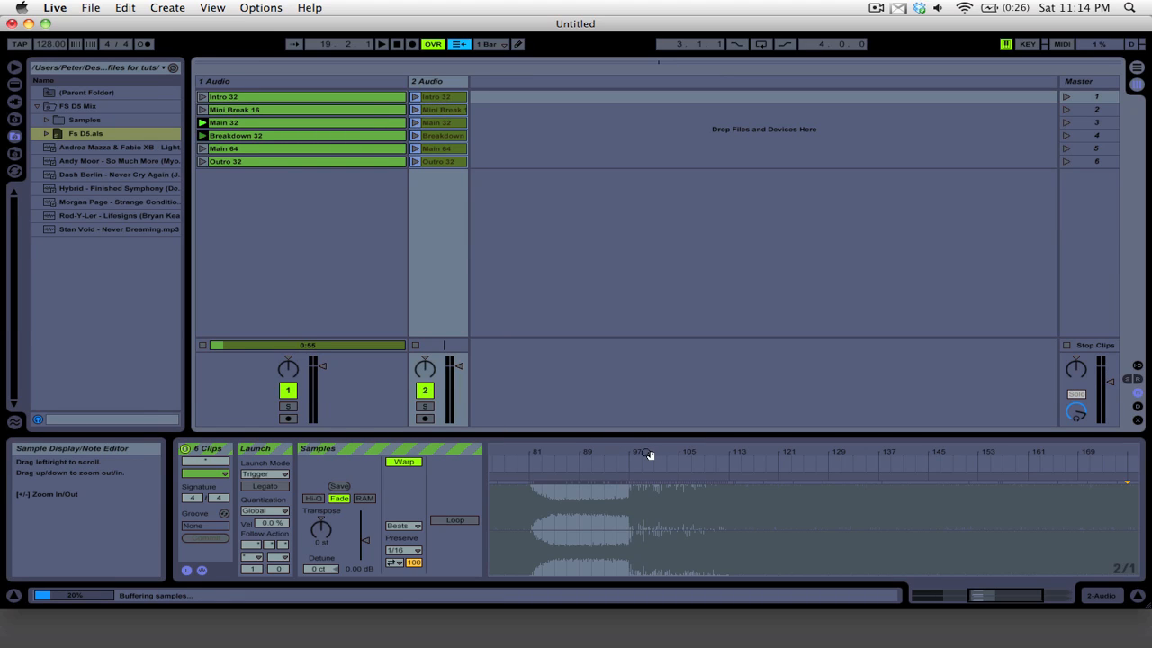
pyautogui.moveTo(649, 455); pyautogui.dragTo(782, 453)
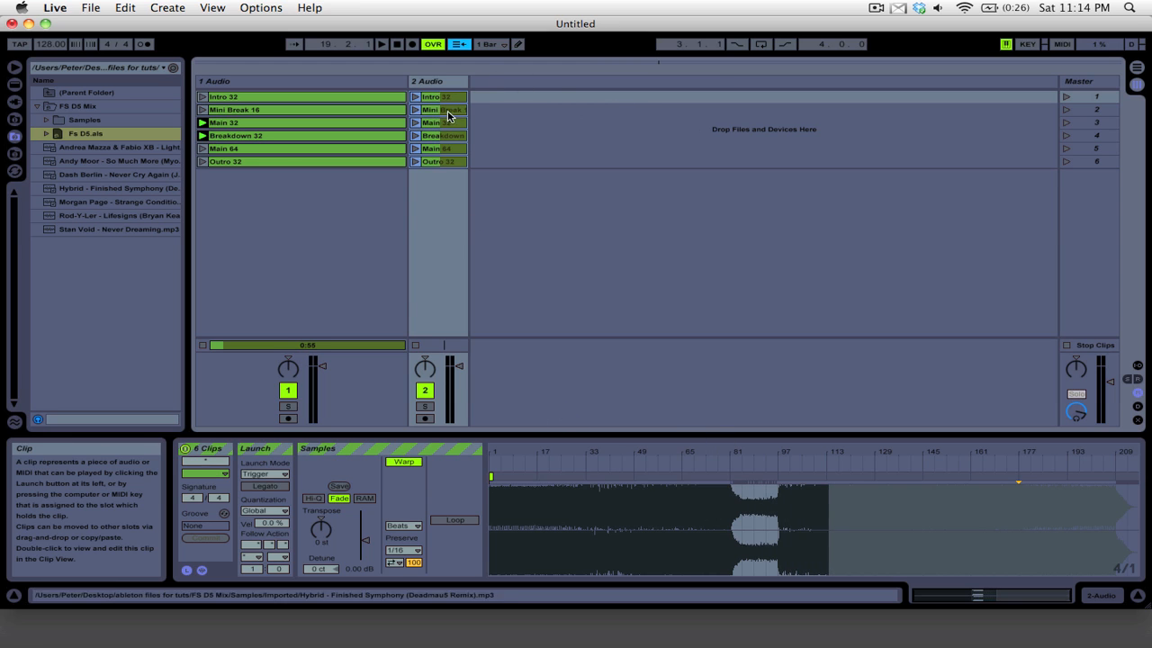
# - Compare the loaded clips in the second track with the originals in the first, checking sections down to Outro 32
pyautogui.click(360, 110)
pyautogui.press('Right')
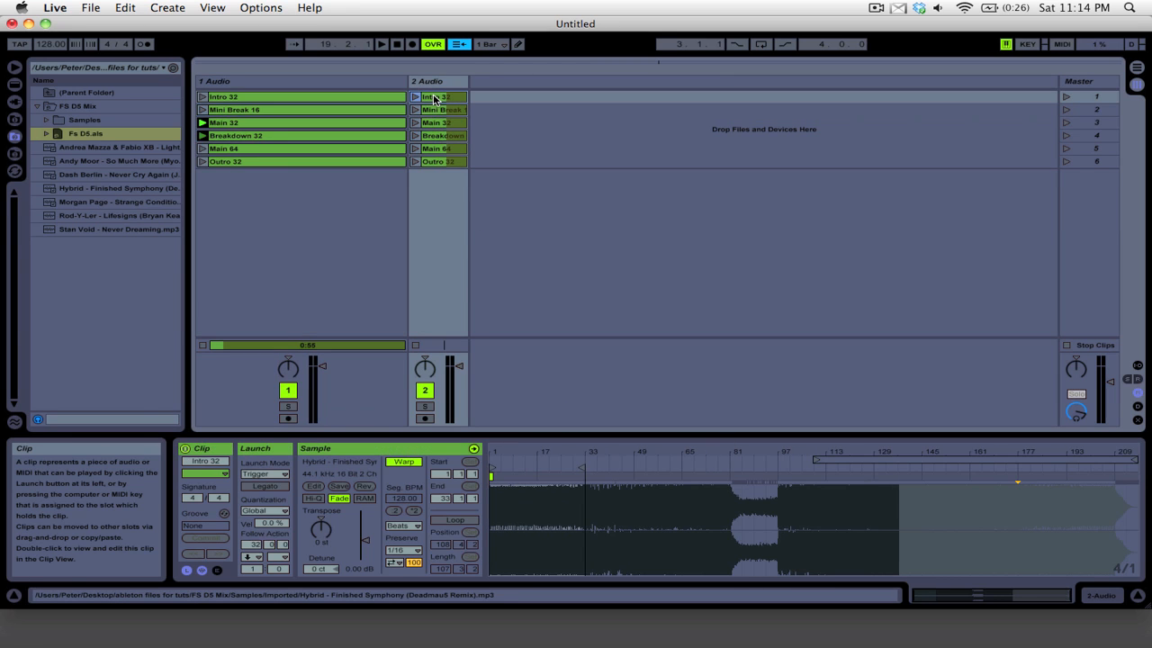
pyautogui.press('Down')
pyautogui.press('Left')
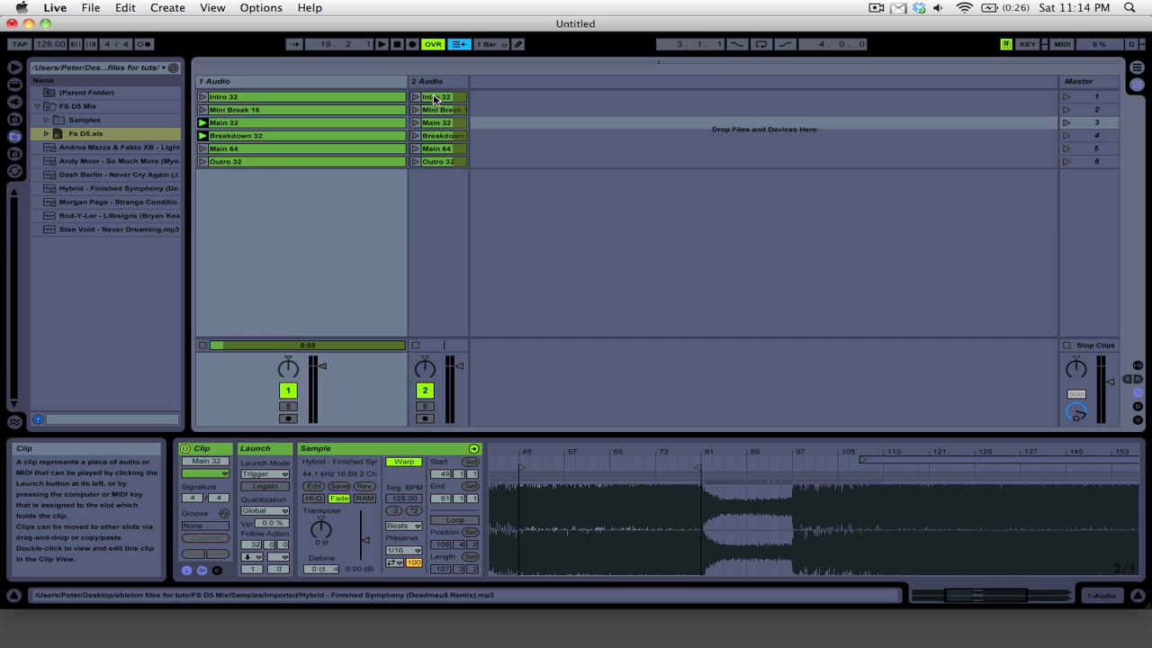
pyautogui.press('Right')
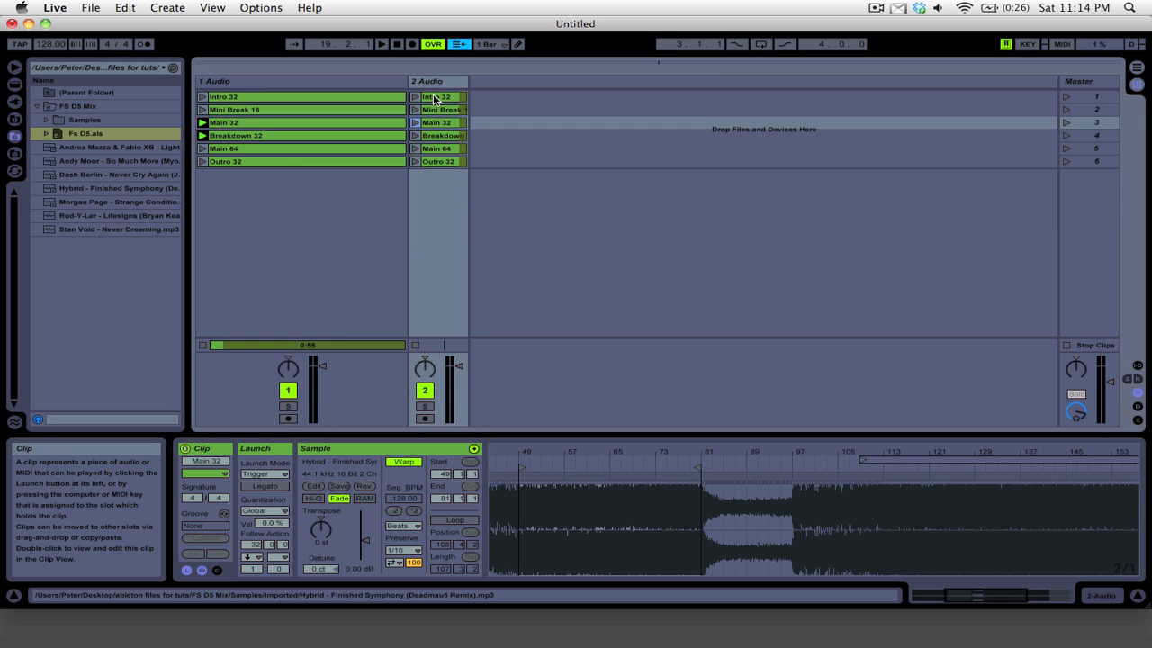
pyautogui.press('Up')
pyautogui.press('Down')
pyautogui.press('Down')
pyautogui.press('Down')
pyautogui.press('Down')
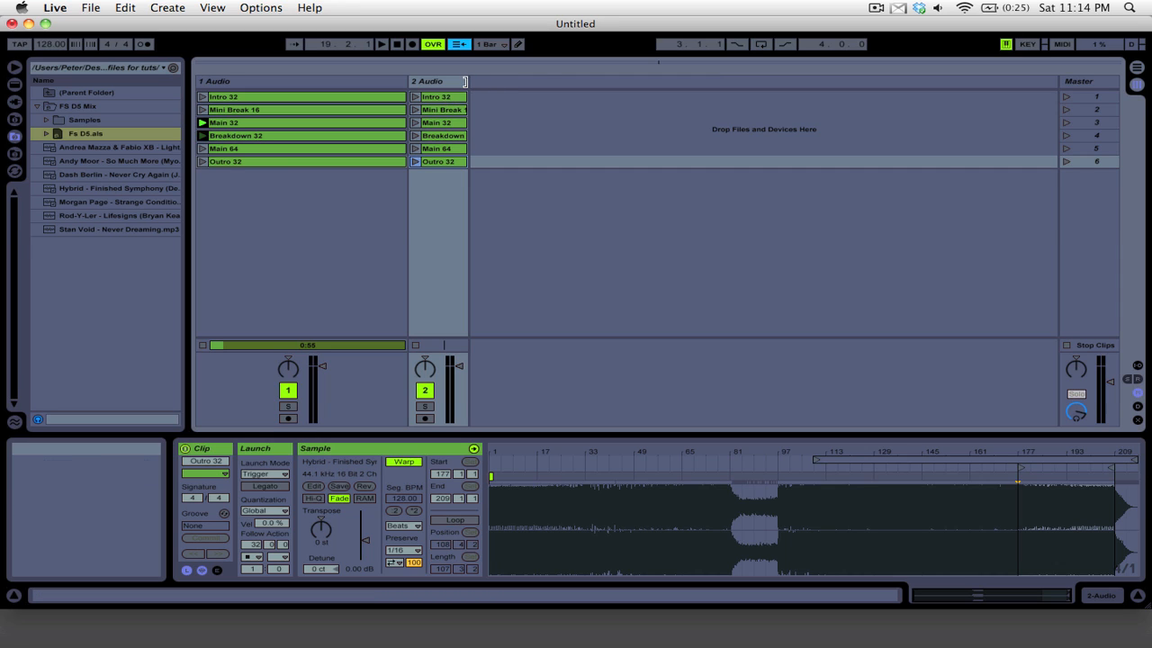
# - Widen the second audio track so its clip names fit in full
pyautogui.moveTo(465, 81); pyautogui.dragTo(591, 76)
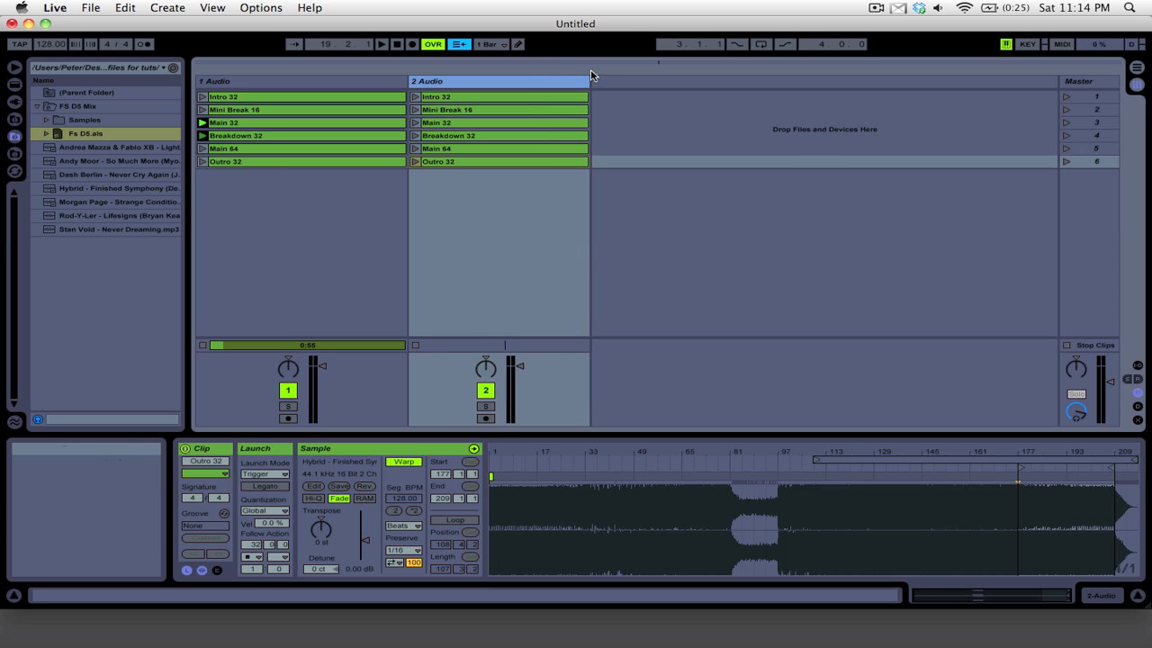
pyautogui.click(652, 452)
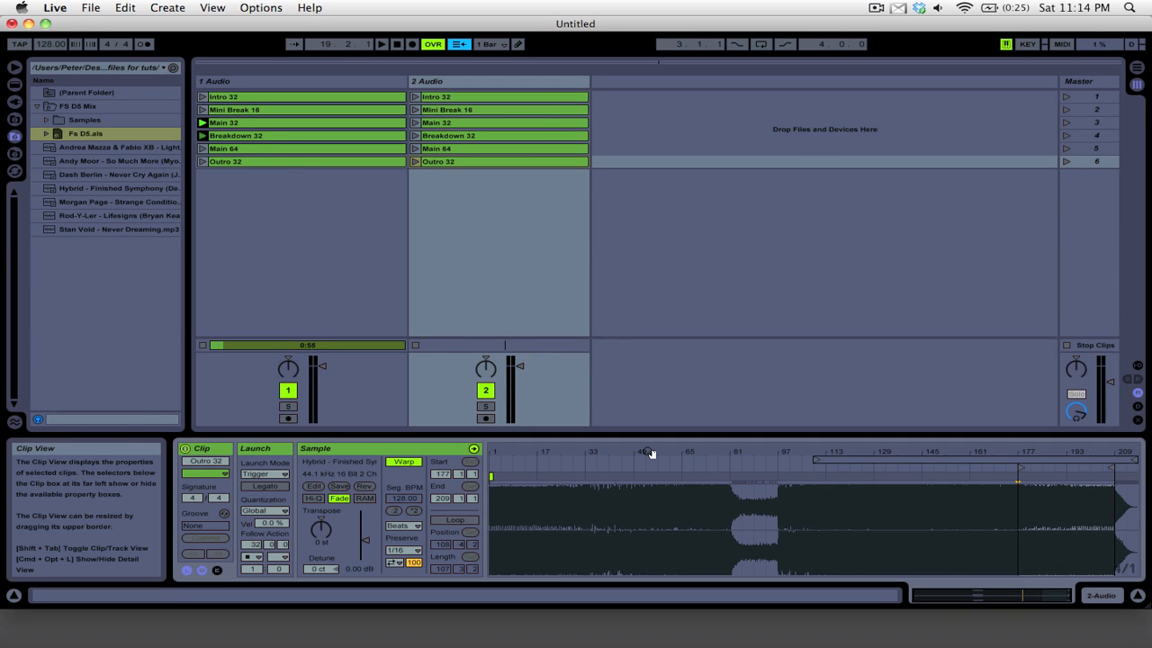